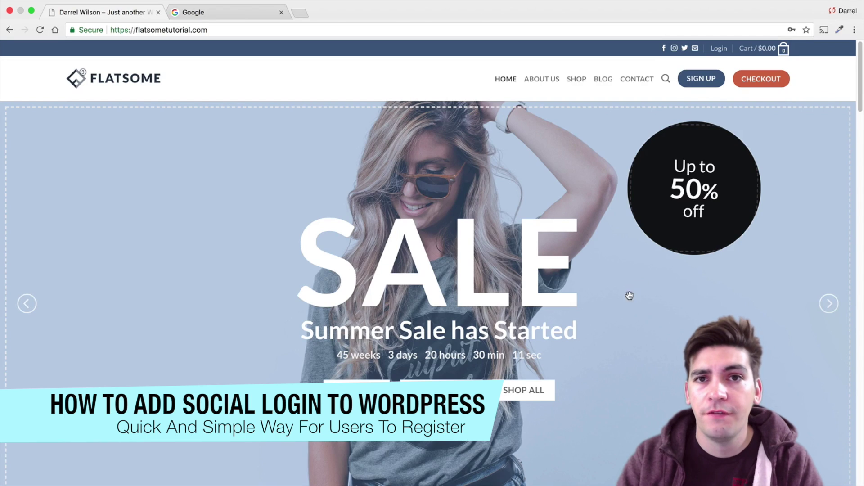
- Browse down the Flatsome home page, then open the Shop page
{"action": "scroll", "coordinate": [586, 315], "scroll_direction": "down", "scroll_amount": 5}
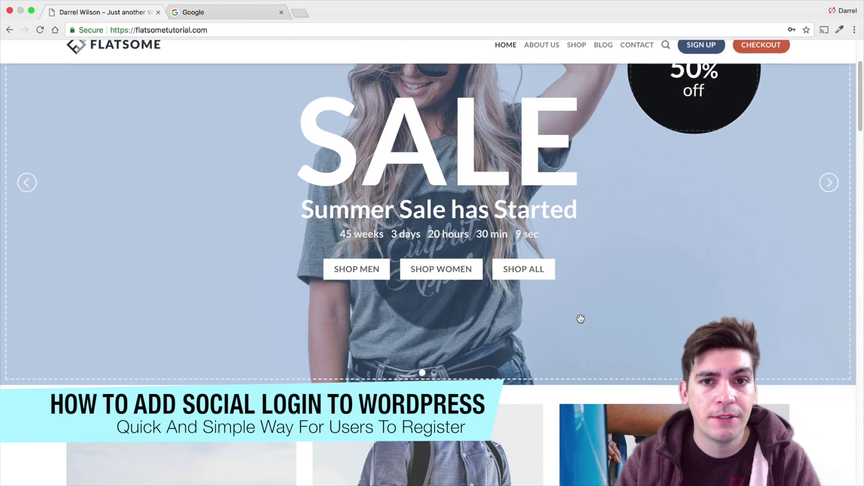
{"action": "scroll", "coordinate": [580, 318], "scroll_direction": "down", "scroll_amount": 2}
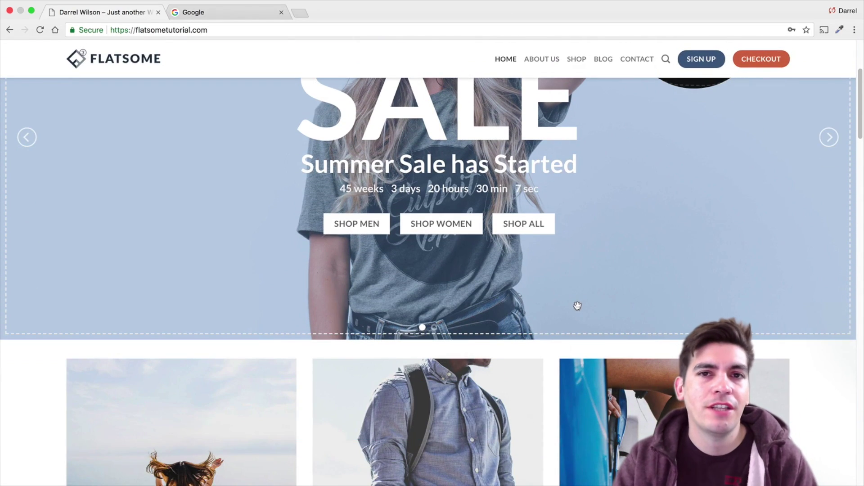
{"action": "scroll", "coordinate": [575, 313], "scroll_direction": "down", "scroll_amount": 6}
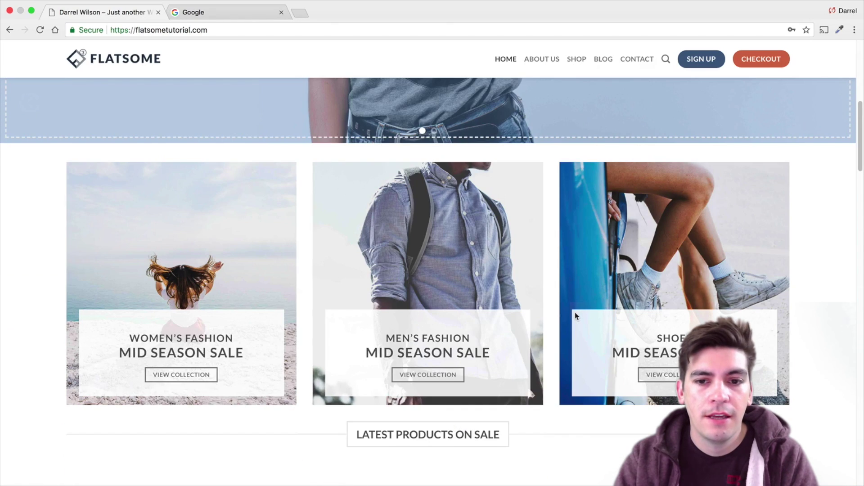
{"action": "scroll", "coordinate": [574, 314], "scroll_direction": "down", "scroll_amount": 8}
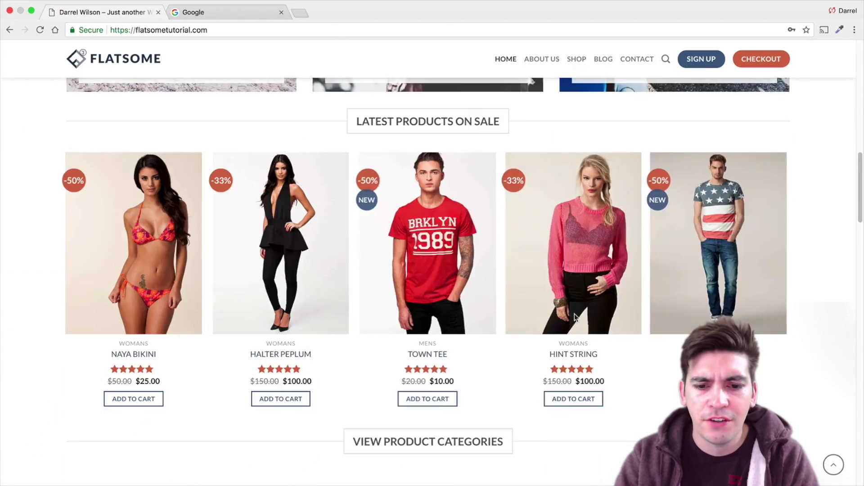
{"action": "scroll", "coordinate": [574, 319], "scroll_direction": "down", "scroll_amount": 3}
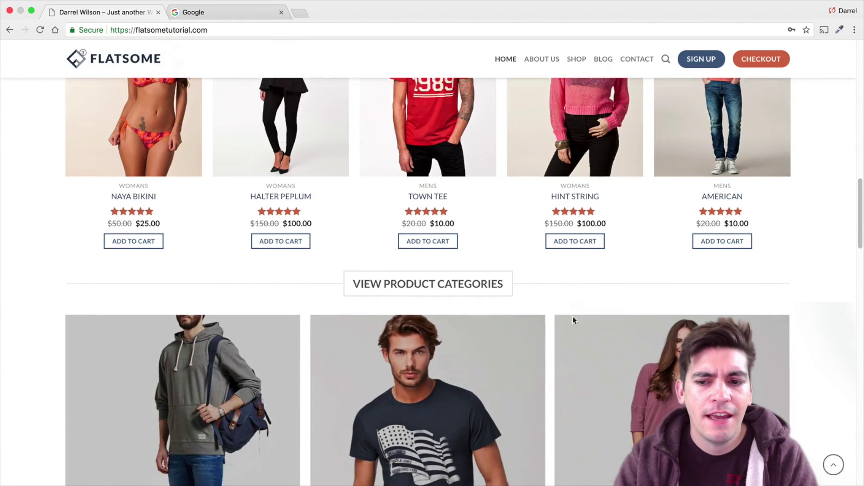
{"action": "scroll", "coordinate": [574, 321], "scroll_direction": "down", "scroll_amount": 4}
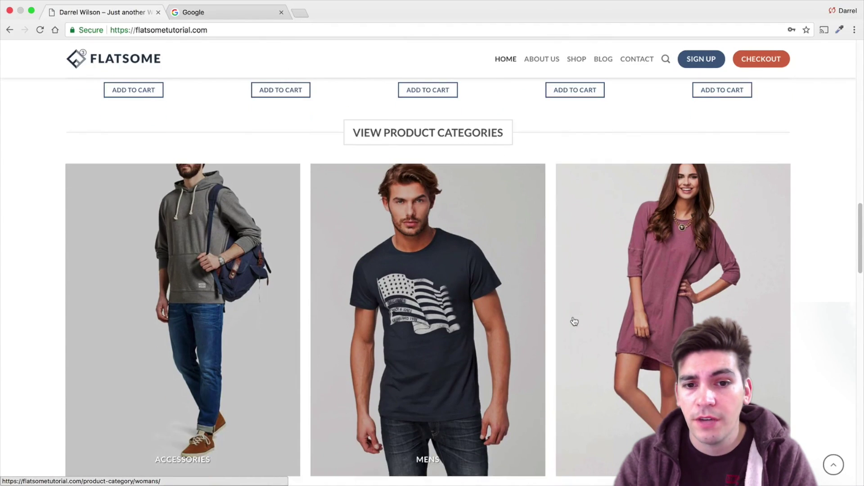
{"action": "scroll", "coordinate": [574, 321], "scroll_direction": "down", "scroll_amount": 5}
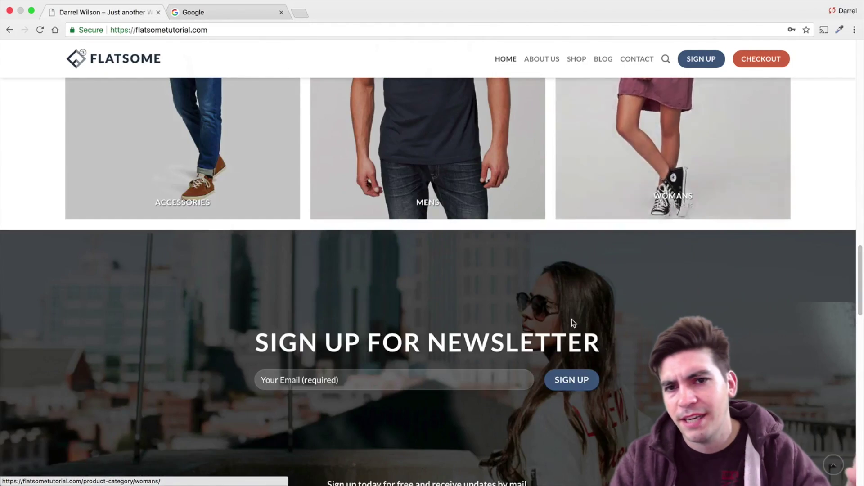
{"action": "scroll", "coordinate": [572, 322], "scroll_direction": "down", "scroll_amount": 8}
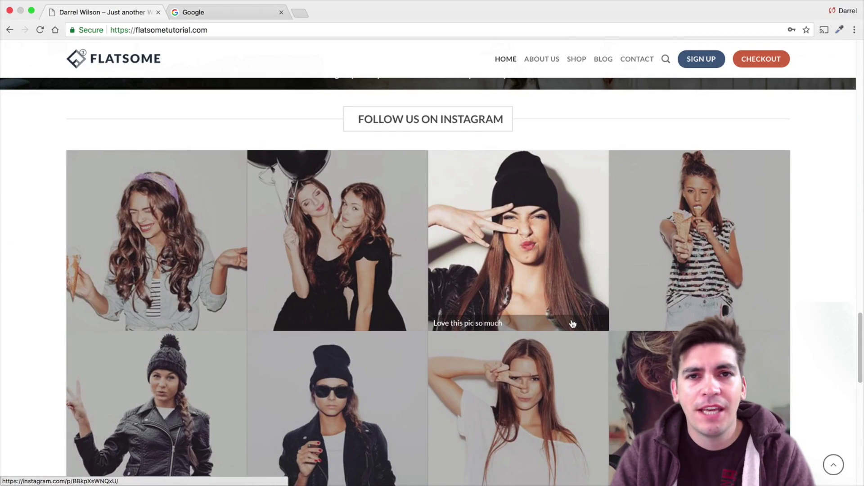
{"action": "scroll", "coordinate": [572, 324], "scroll_direction": "down", "scroll_amount": 4}
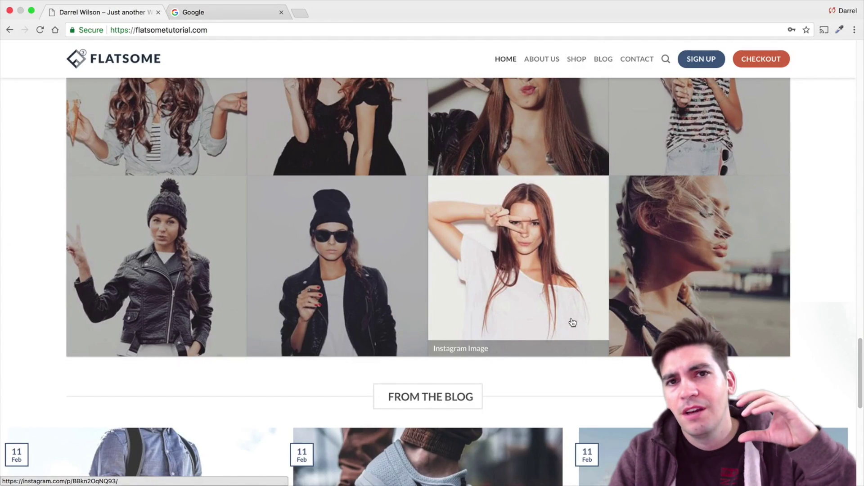
{"action": "scroll", "coordinate": [573, 322], "scroll_direction": "down", "scroll_amount": 7}
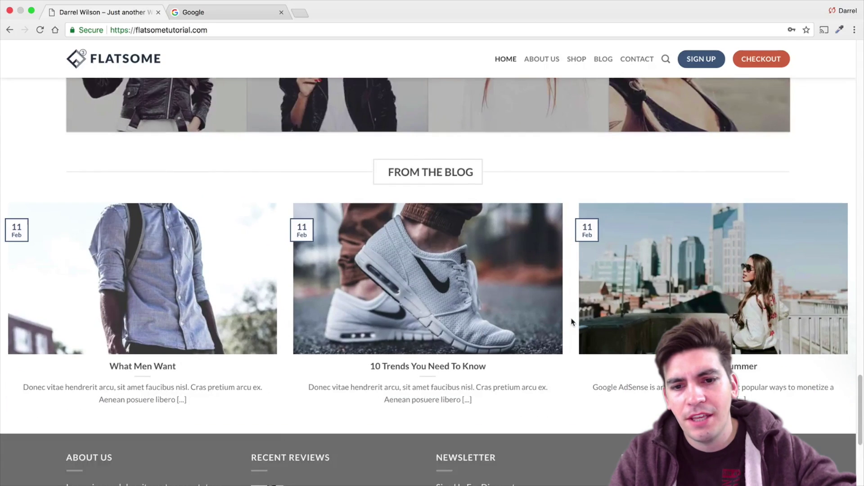
{"action": "scroll", "coordinate": [571, 323], "scroll_direction": "down", "scroll_amount": 3}
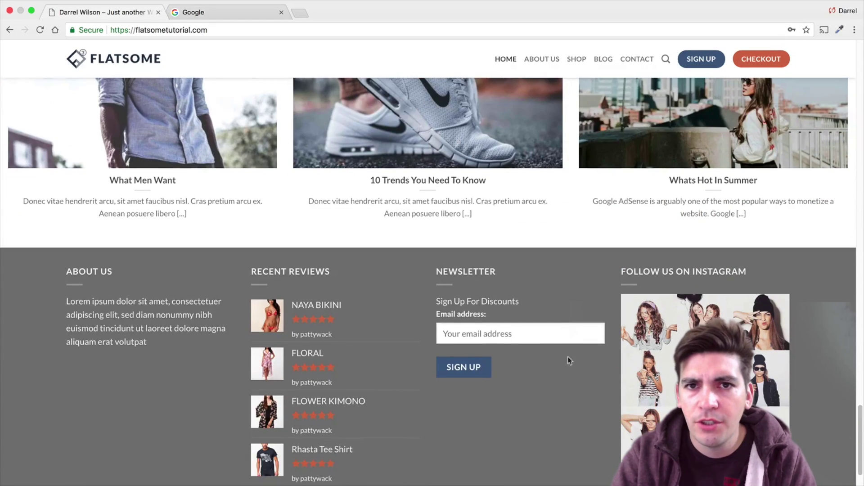
{"action": "scroll", "coordinate": [568, 390], "scroll_direction": "up", "scroll_amount": 15}
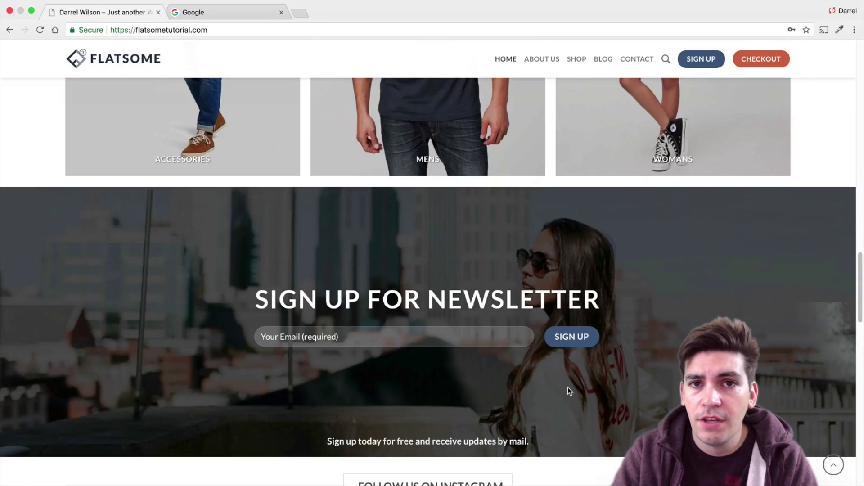
{"action": "scroll", "coordinate": [570, 391], "scroll_direction": "up", "scroll_amount": 10}
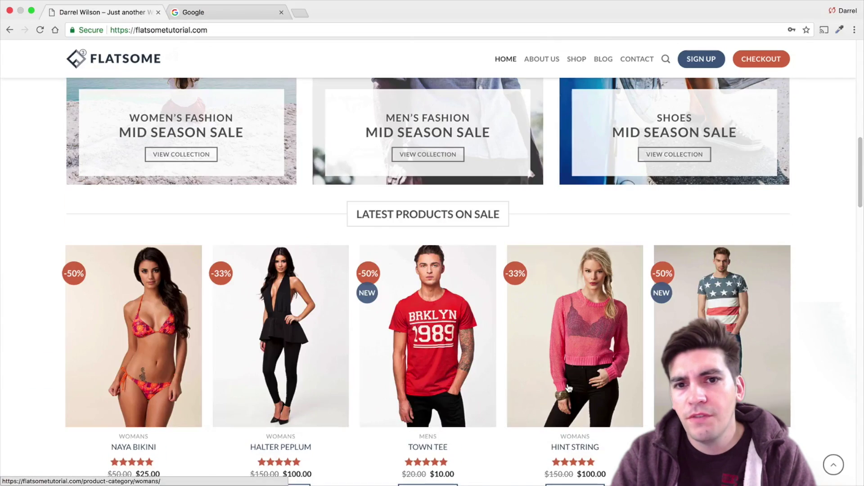
{"action": "scroll", "coordinate": [569, 386], "scroll_direction": "up", "scroll_amount": 10}
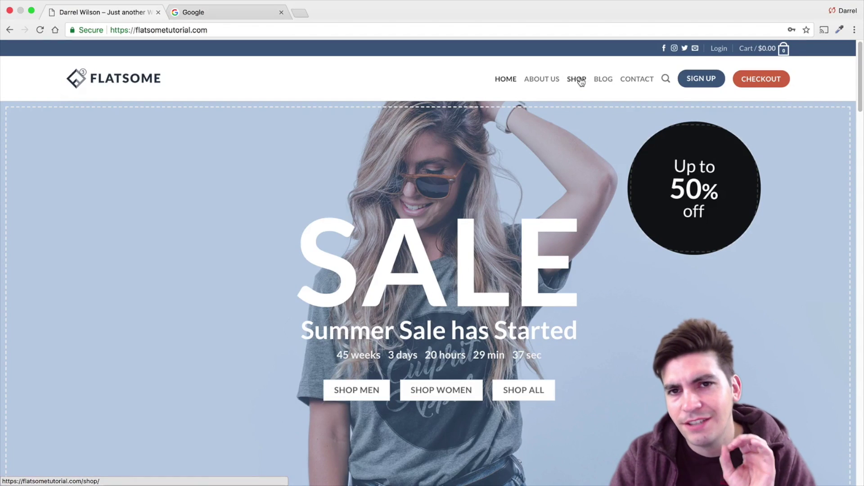
{"action": "left_click", "coordinate": [581, 81]}
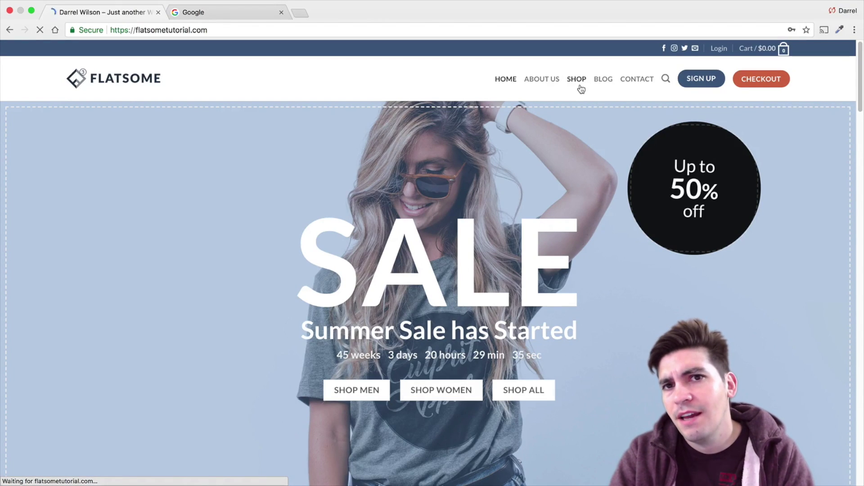
- Scroll through the shop's products and go to the second product page
{"action": "scroll", "coordinate": [582, 243], "scroll_direction": "down", "scroll_amount": 1}
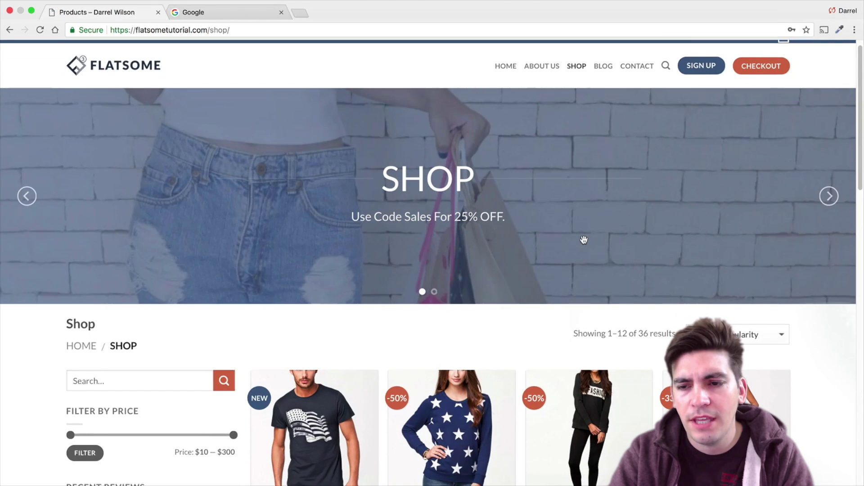
{"action": "scroll", "coordinate": [584, 240], "scroll_direction": "down", "scroll_amount": 4}
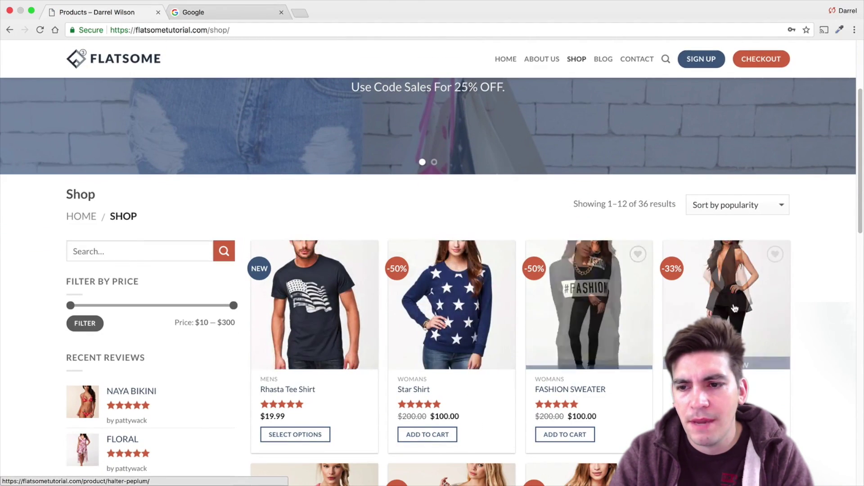
{"action": "scroll", "coordinate": [734, 306], "scroll_direction": "down", "scroll_amount": 3}
{"action": "scroll", "coordinate": [733, 308], "scroll_direction": "down", "scroll_amount": 3}
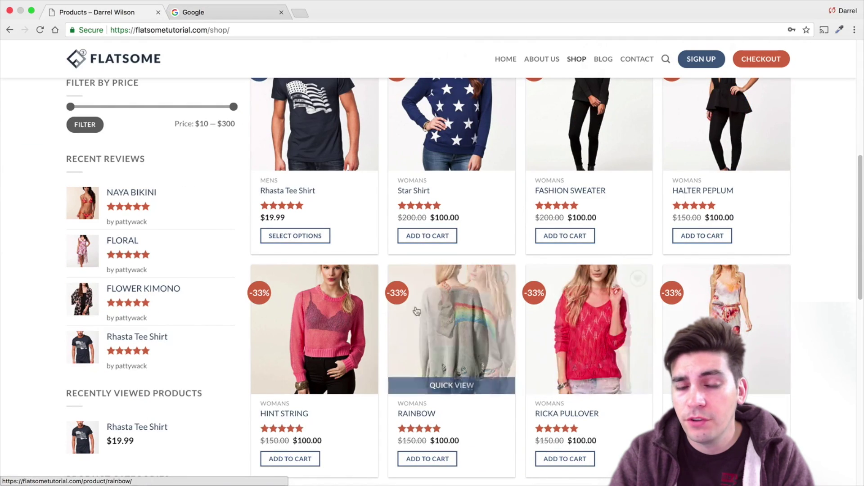
{"action": "scroll", "coordinate": [312, 310], "scroll_direction": "down", "scroll_amount": 1}
{"action": "scroll", "coordinate": [312, 311], "scroll_direction": "down", "scroll_amount": 5}
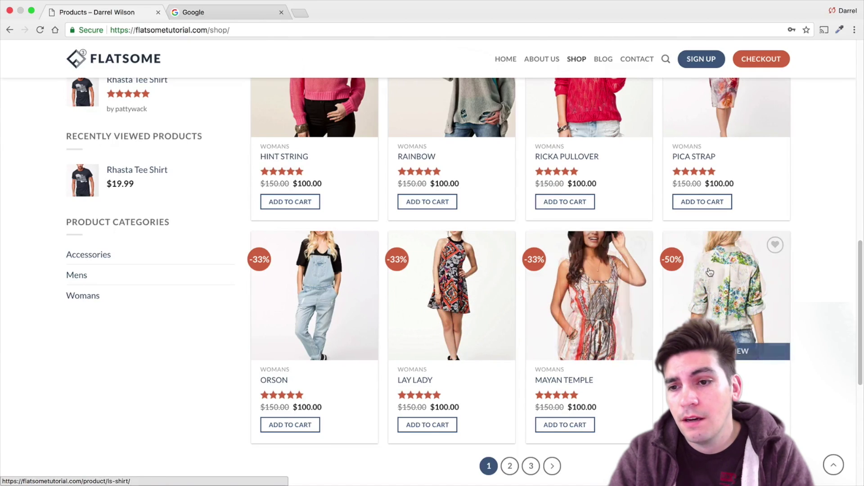
{"action": "scroll", "coordinate": [585, 316], "scroll_direction": "down", "scroll_amount": 1}
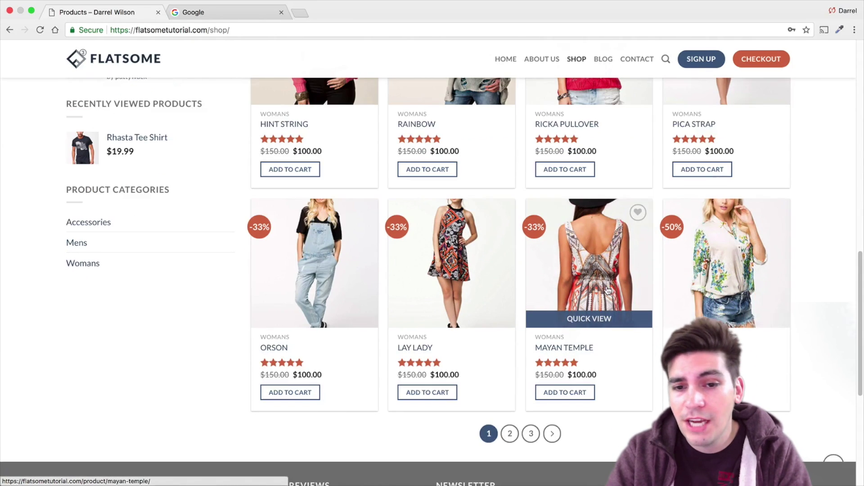
{"action": "left_click", "coordinate": [510, 434]}
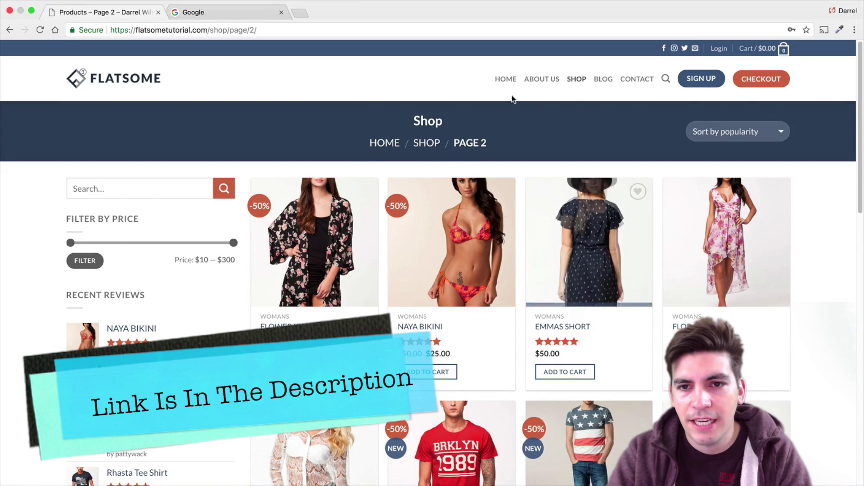
- Return home, open My Account via SIGN UP, and choose Login with Facebook
{"action": "left_click", "coordinate": [503, 79]}
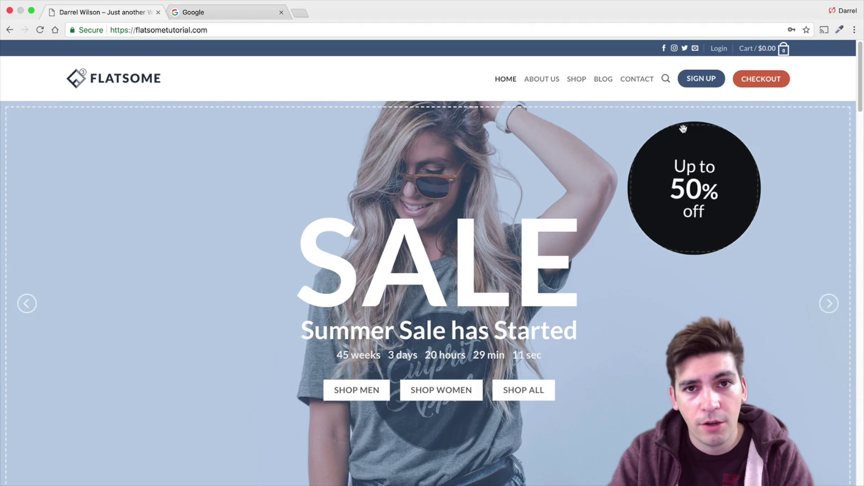
{"action": "left_click", "coordinate": [694, 86]}
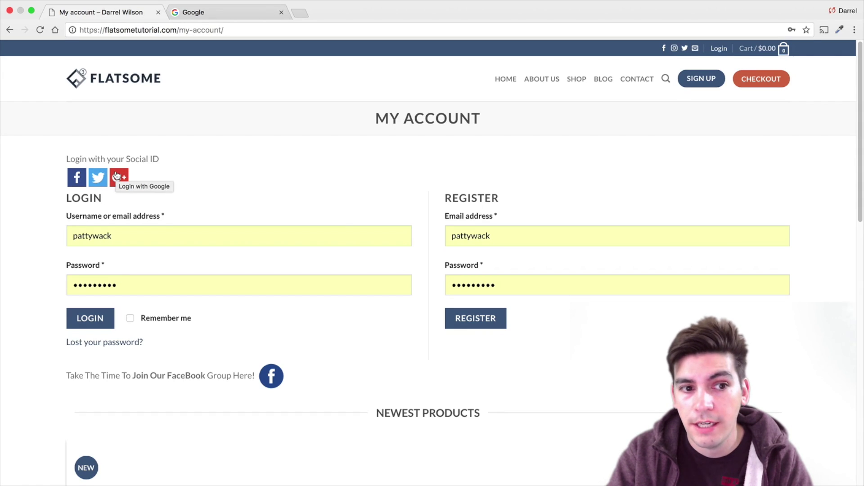
{"action": "left_click", "coordinate": [76, 180]}
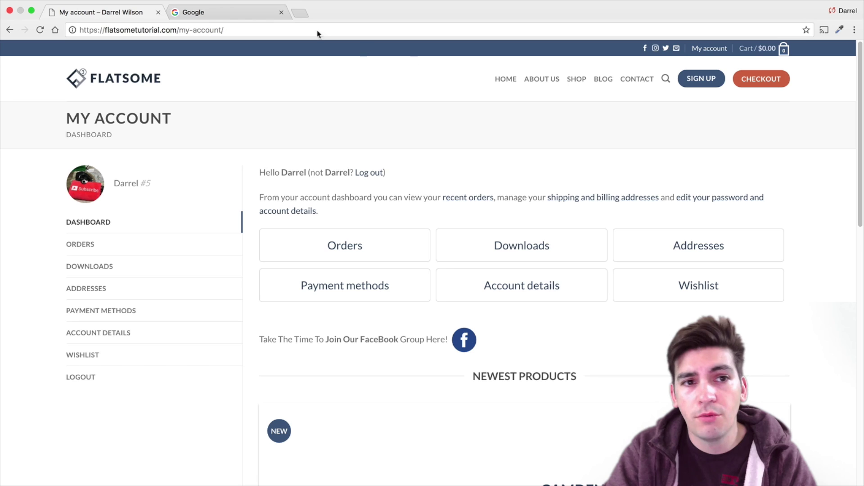
- Try the wp-admin address, then log out of the customer account on My Account
{"action": "left_click_drag", "start_coordinate": [179, 30], "coordinate": [306, 42]}
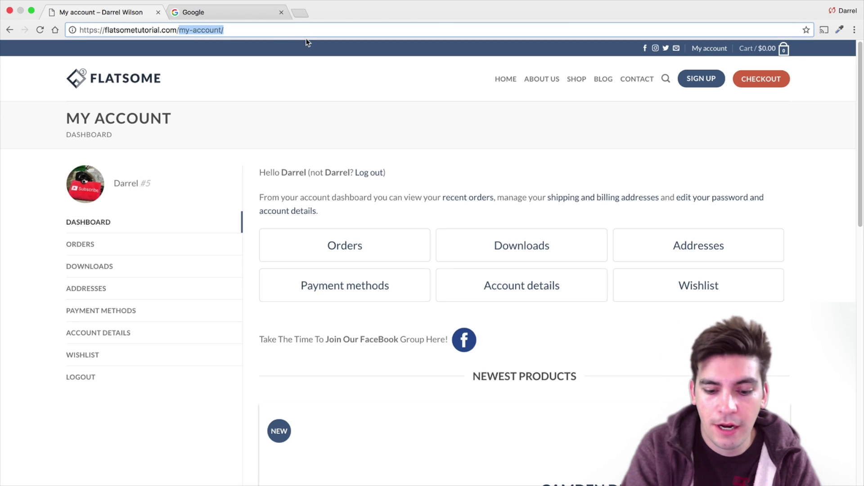
{"action": "type", "text": "wp-admin"}
{"action": "key", "text": "Return"}
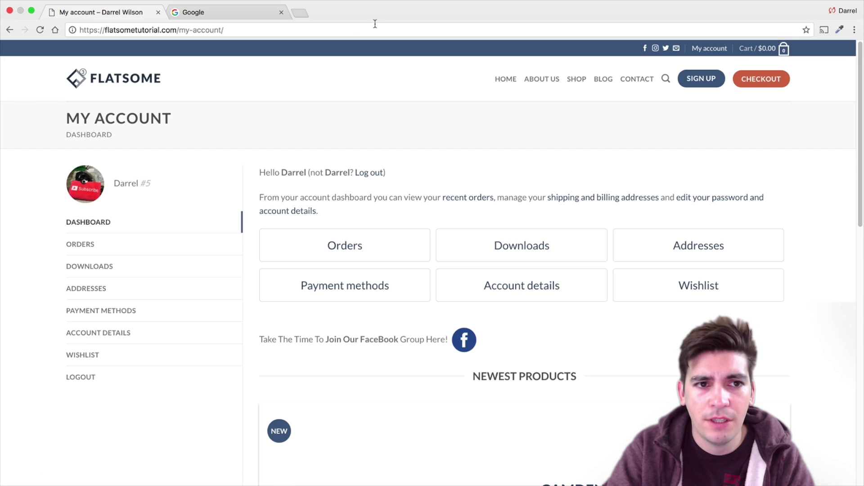
{"action": "mouse_move", "coordinate": [709, 48]}
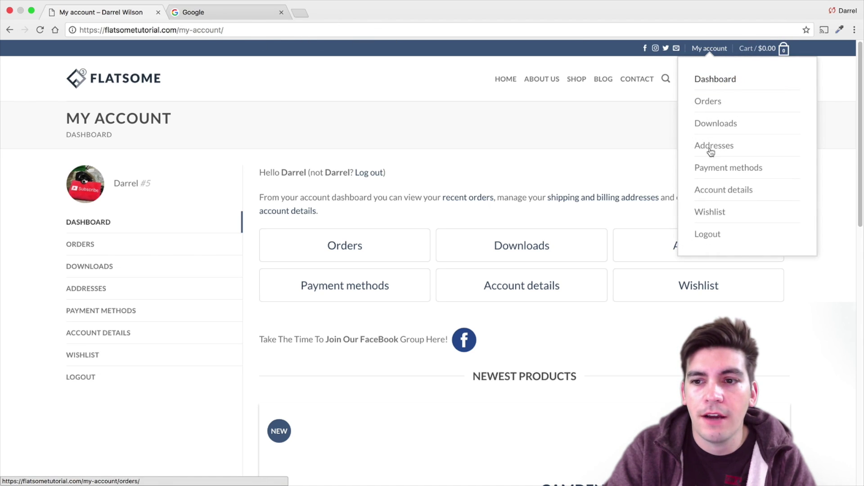
{"action": "left_click", "coordinate": [712, 236]}
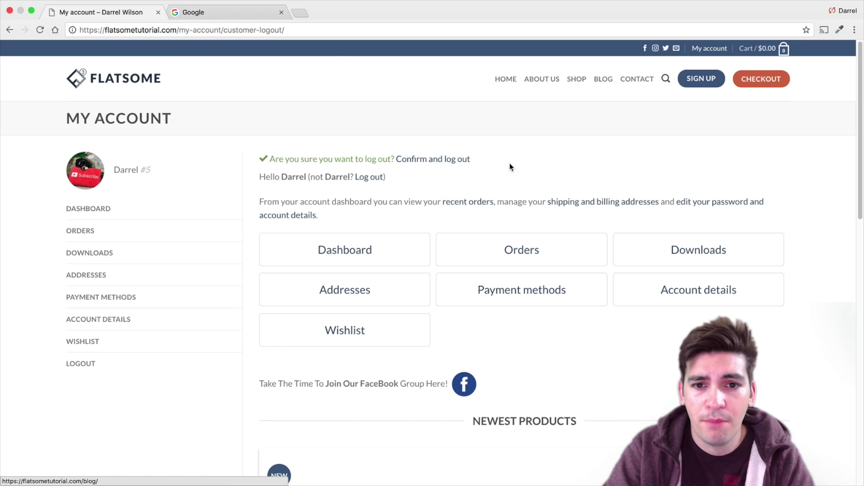
{"action": "left_click", "coordinate": [369, 178]}
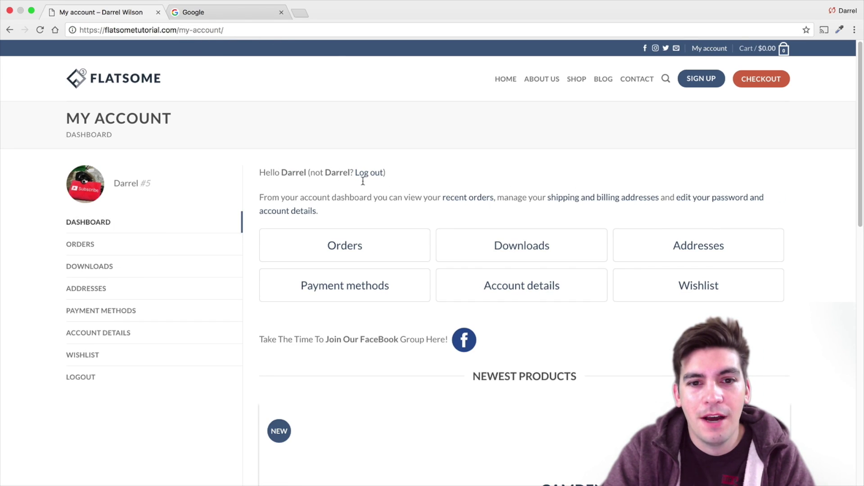
{"action": "left_click", "coordinate": [377, 175]}
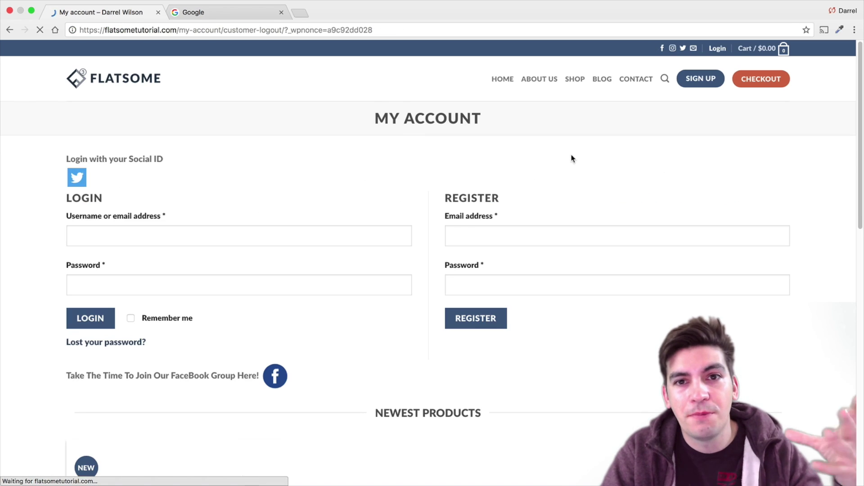
- Replace the page path with wp-admin to load the admin login page
{"action": "left_click_drag", "start_coordinate": [180, 30], "coordinate": [698, 32]}
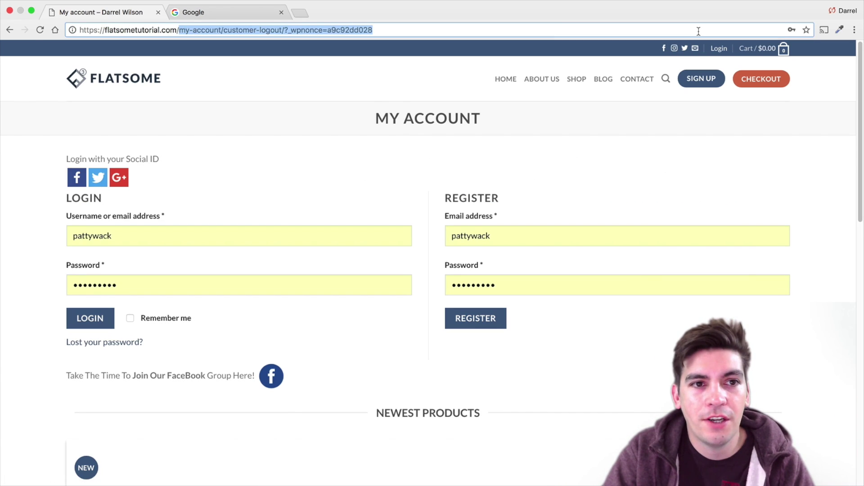
{"action": "type", "text": "wp-admin"}
{"action": "key", "text": "Return"}
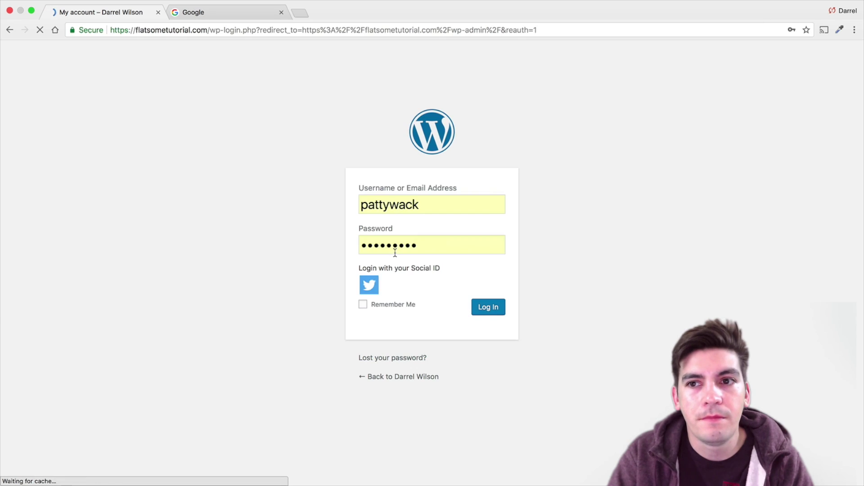
- Log in to the WordPress admin and go to Plugins > Add New
{"action": "left_click", "coordinate": [482, 309]}
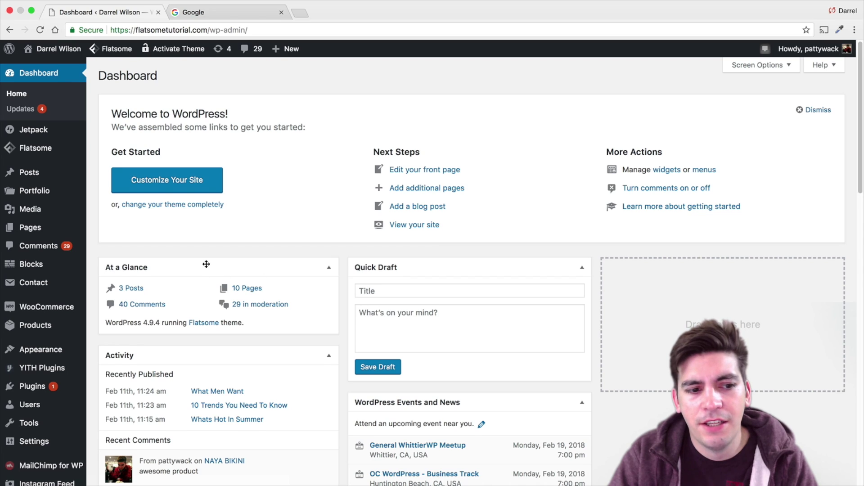
{"action": "scroll", "coordinate": [206, 263], "scroll_direction": "down", "scroll_amount": 1}
{"action": "mouse_move", "coordinate": [77, 366]}
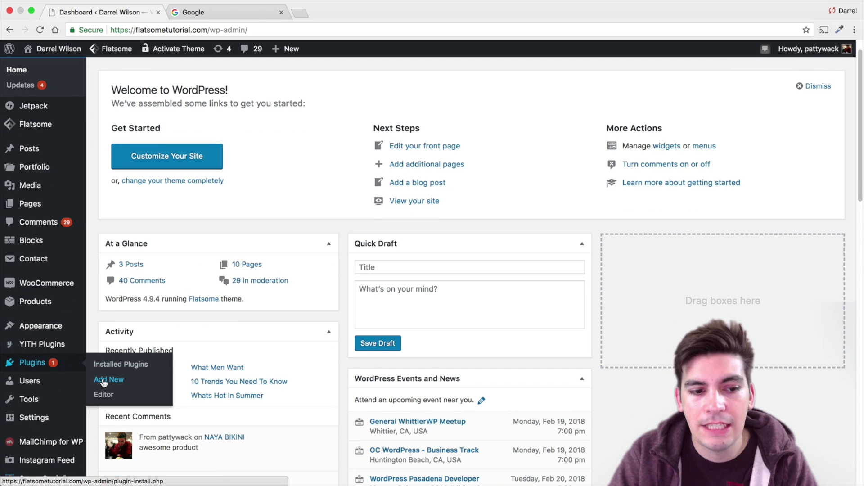
{"action": "left_click", "coordinate": [103, 381]}
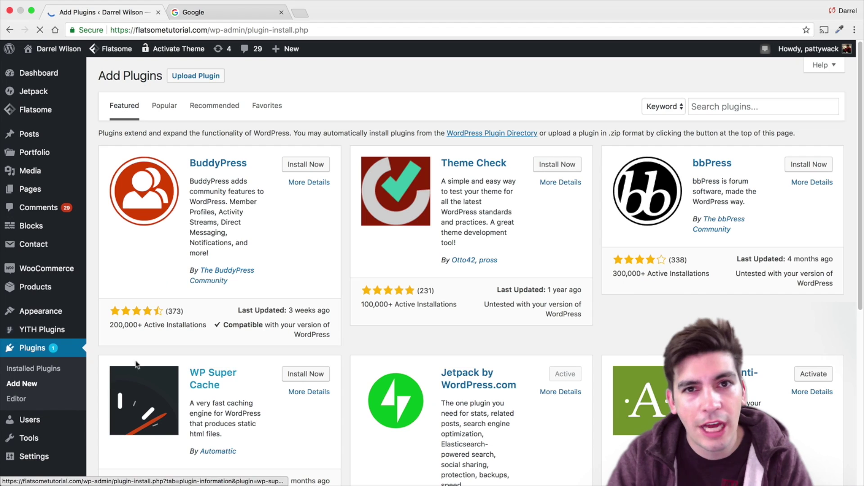
- Search the plugin directory for 'super socializer' and find it already marked Active
{"action": "left_click", "coordinate": [779, 110]}
{"action": "type", "text": "s"}
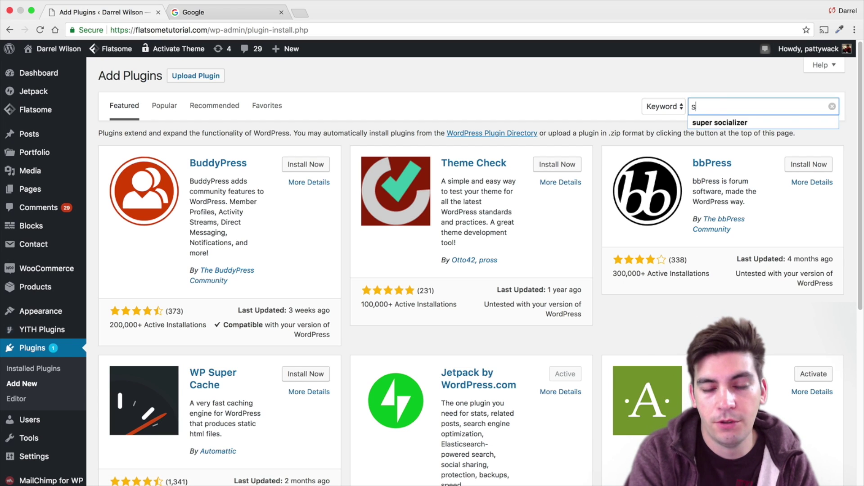
{"action": "type", "text": "uper so"}
{"action": "key", "text": "Down"}
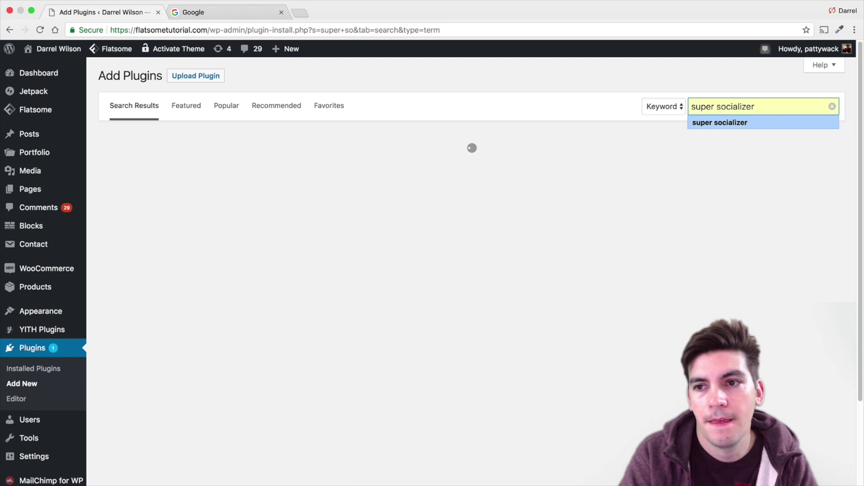
{"action": "key", "text": "Return"}
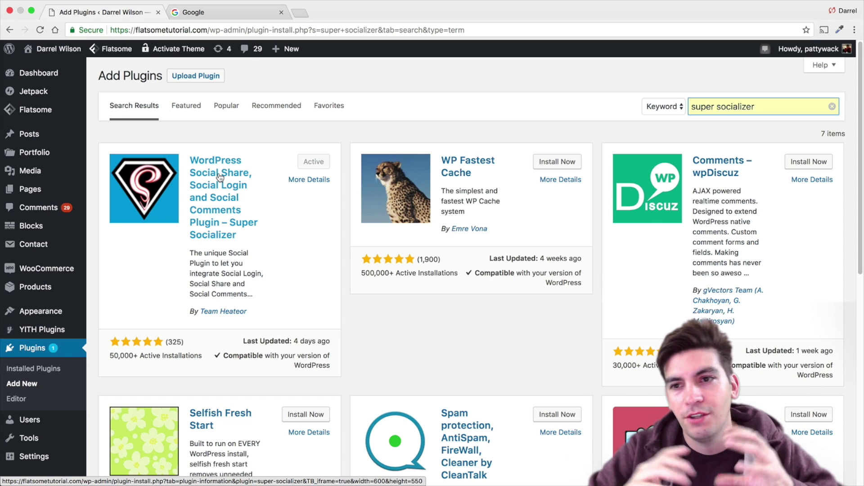
{"action": "scroll", "coordinate": [47, 313], "scroll_direction": "down", "scroll_amount": 3}
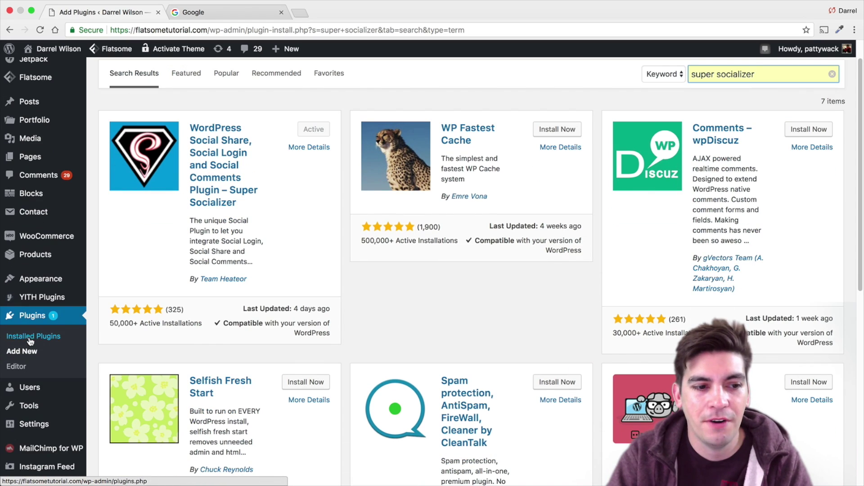
{"action": "scroll", "coordinate": [51, 312], "scroll_direction": "down", "scroll_amount": 3}
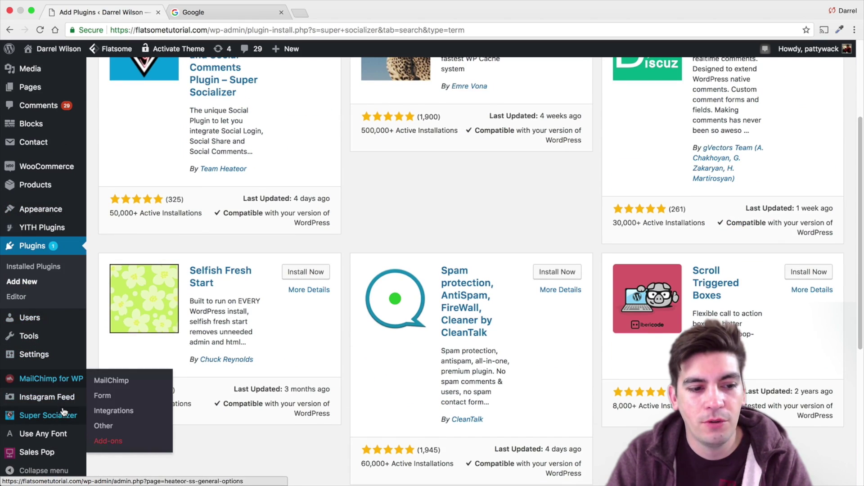
- Open Super Socializer > Social Login to view the Facebook App ID and selected networks
{"action": "mouse_move", "coordinate": [64, 412]}
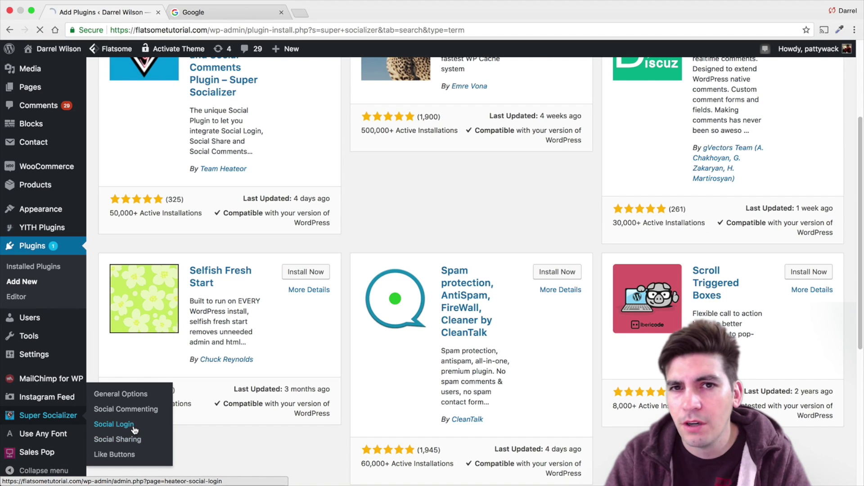
{"action": "left_click", "coordinate": [135, 430]}
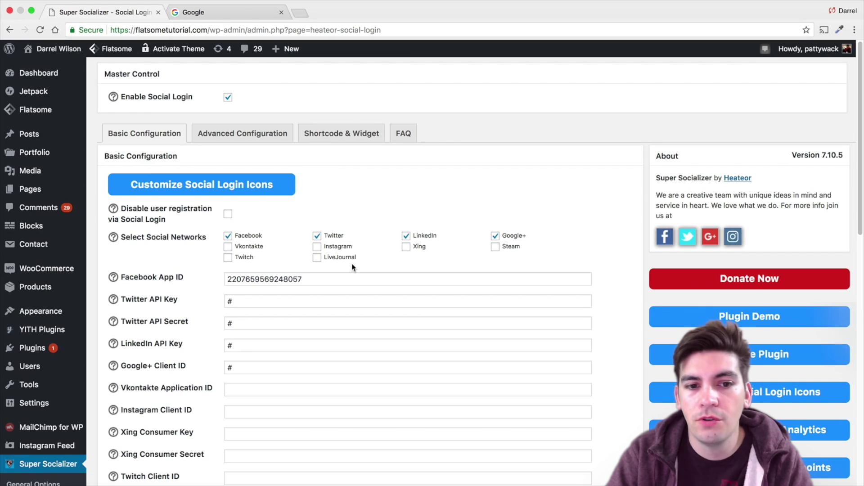
{"action": "scroll", "coordinate": [346, 282], "scroll_direction": "down", "scroll_amount": 3}
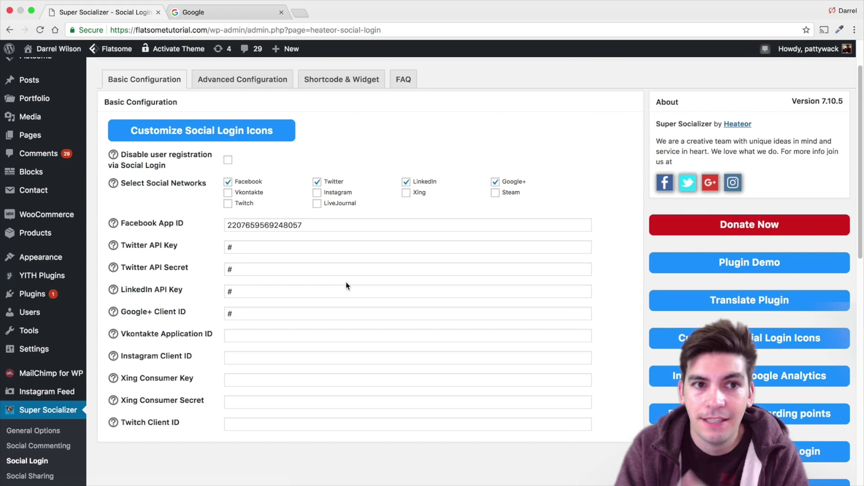
- Google 'facebook app social login' and open the Facebook Login developer docs result
{"action": "left_click", "coordinate": [232, 9]}
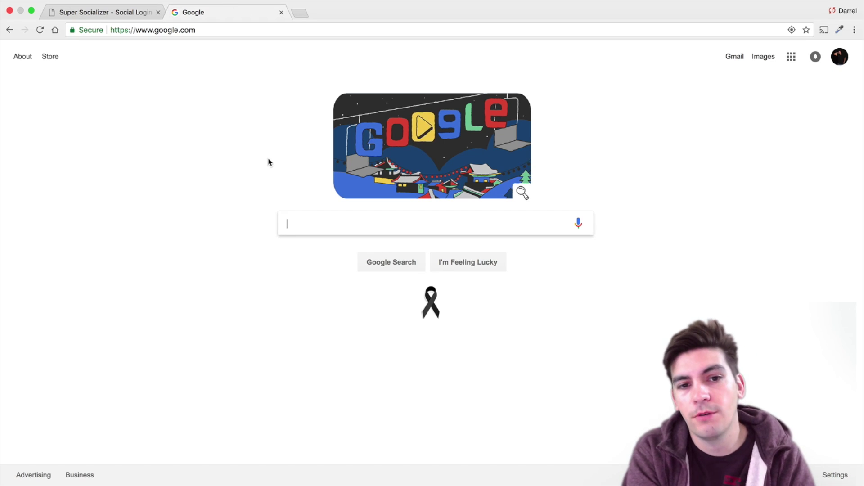
{"action": "type", "text": "f"}
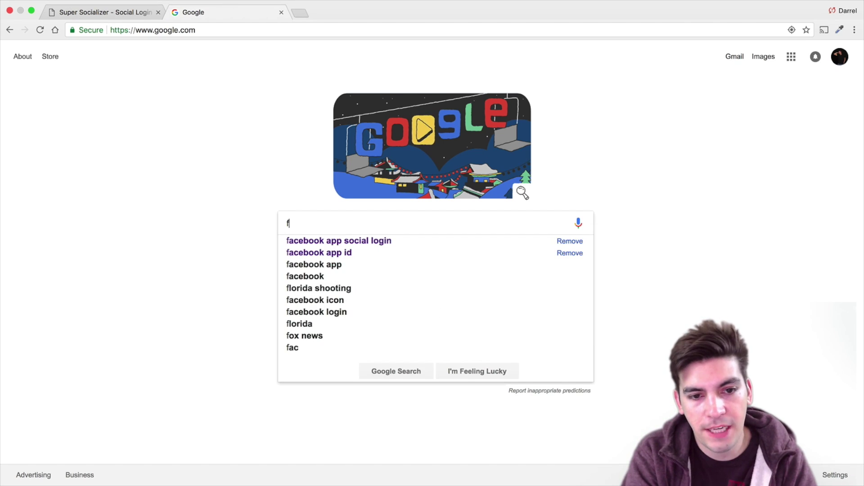
{"action": "type", "text": "ace"}
{"action": "key", "text": "Down"}
{"action": "key", "text": "Return"}
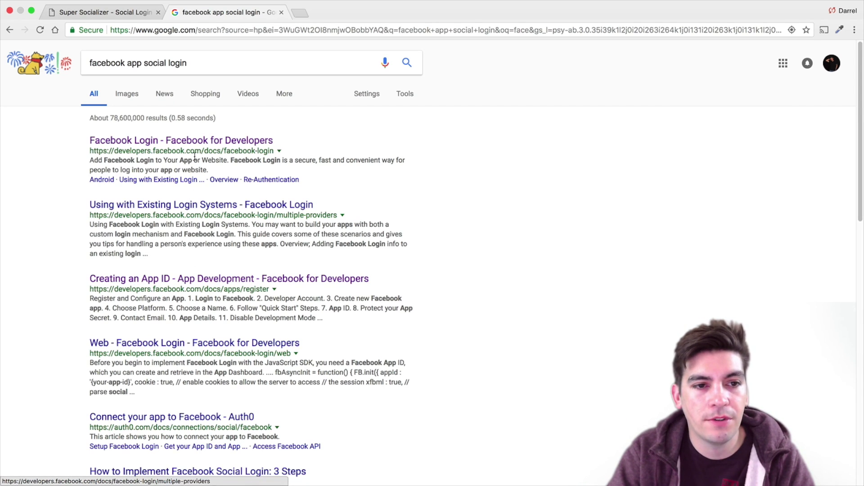
{"action": "left_click", "coordinate": [205, 140]}
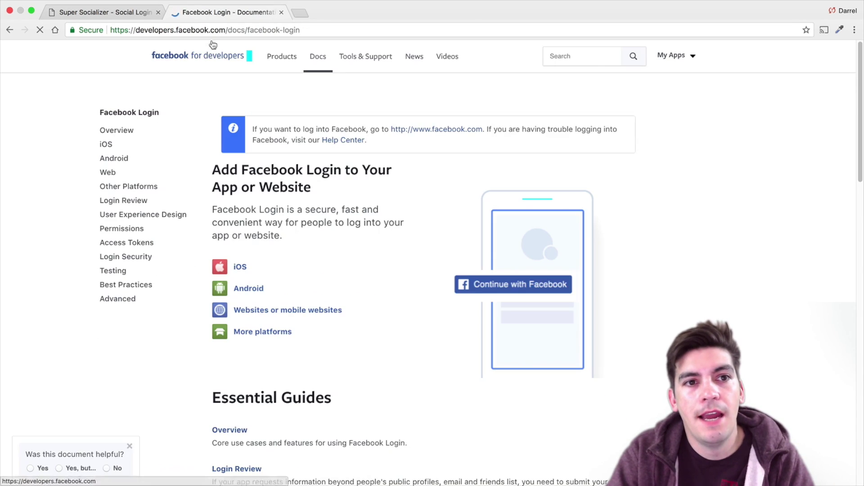
- Trim the docs path so the address loads developers.facebook.com
{"action": "left_click_drag", "start_coordinate": [228, 30], "coordinate": [545, 33]}
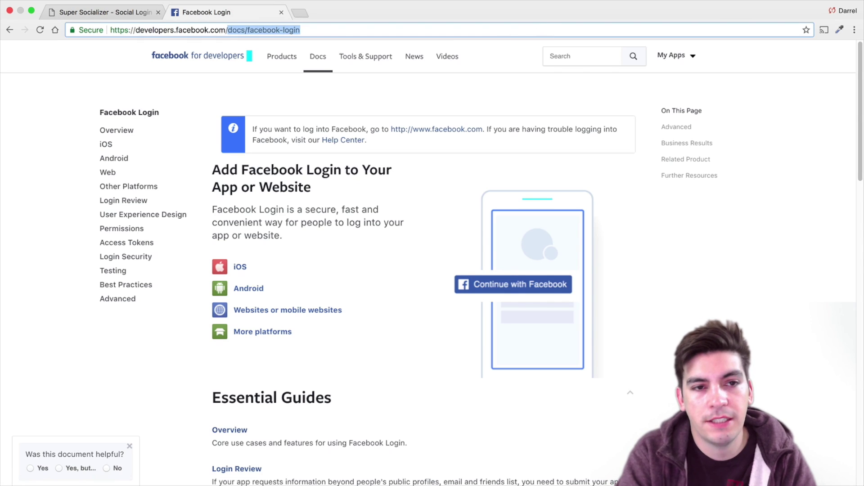
{"action": "key", "text": "BackSpace"}
{"action": "key", "text": "Return"}
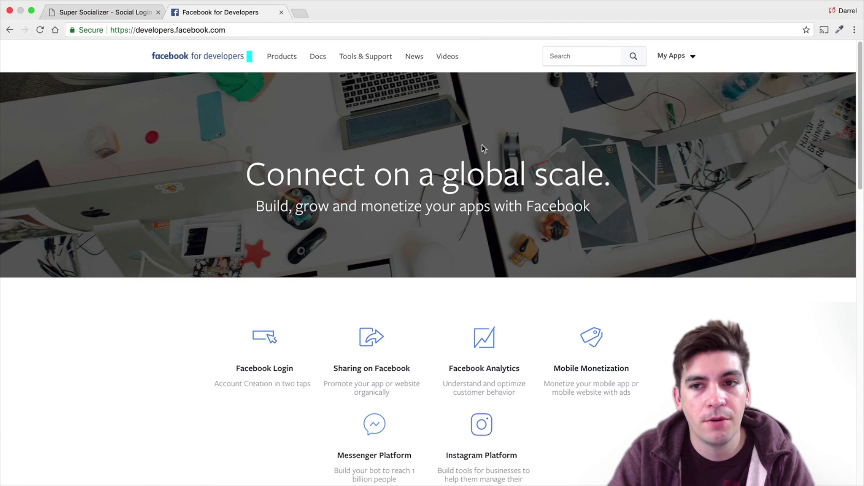
- Choose Add a New App from the My Apps dropdown to bring up the Create a New App ID form
{"action": "left_click", "coordinate": [656, 58]}
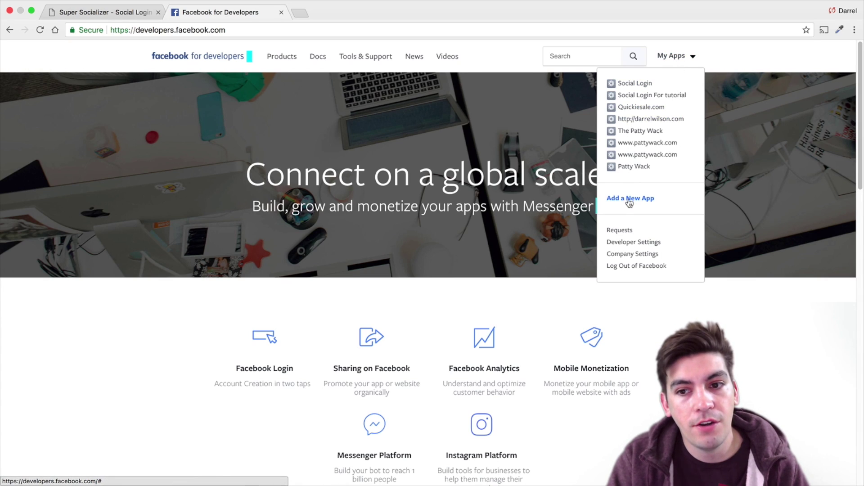
{"action": "scroll", "coordinate": [530, 191], "scroll_direction": "down", "scroll_amount": 10}
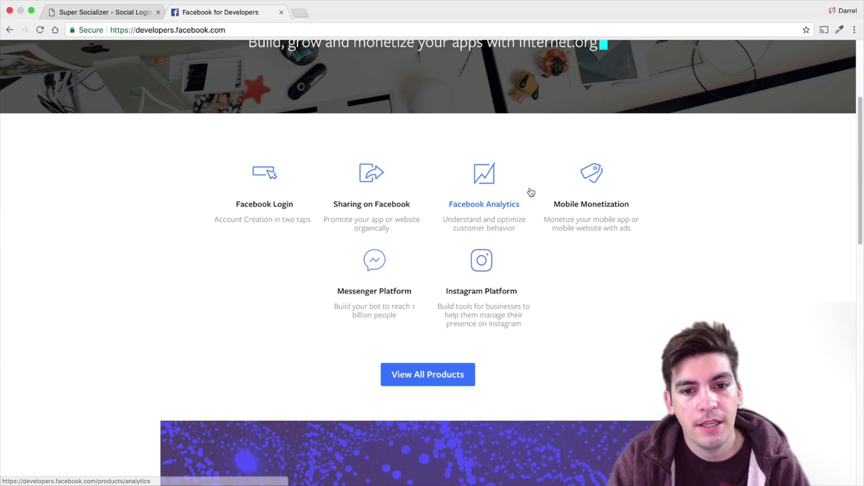
{"action": "scroll", "coordinate": [529, 187], "scroll_direction": "down", "scroll_amount": 5}
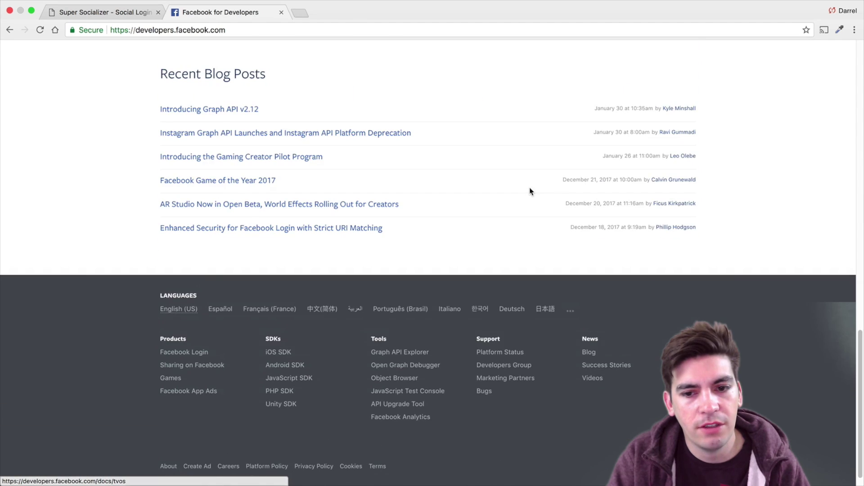
{"action": "scroll", "coordinate": [530, 189], "scroll_direction": "up", "scroll_amount": 20}
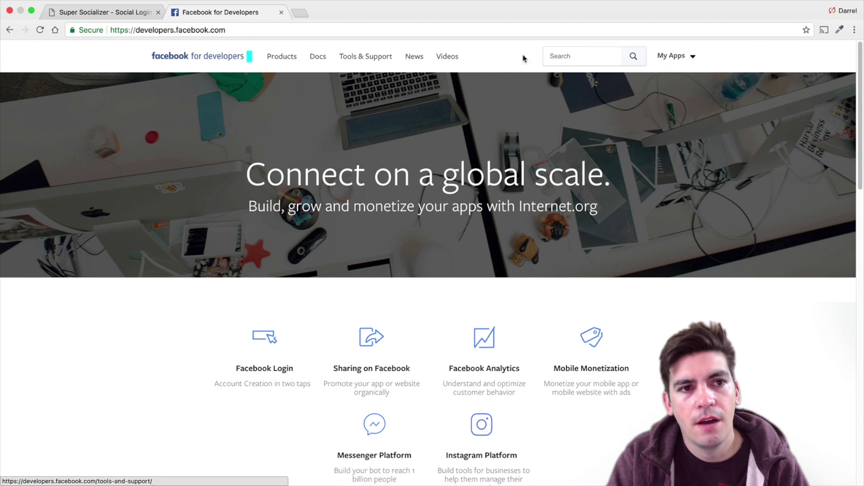
{"action": "mouse_move", "coordinate": [674, 58]}
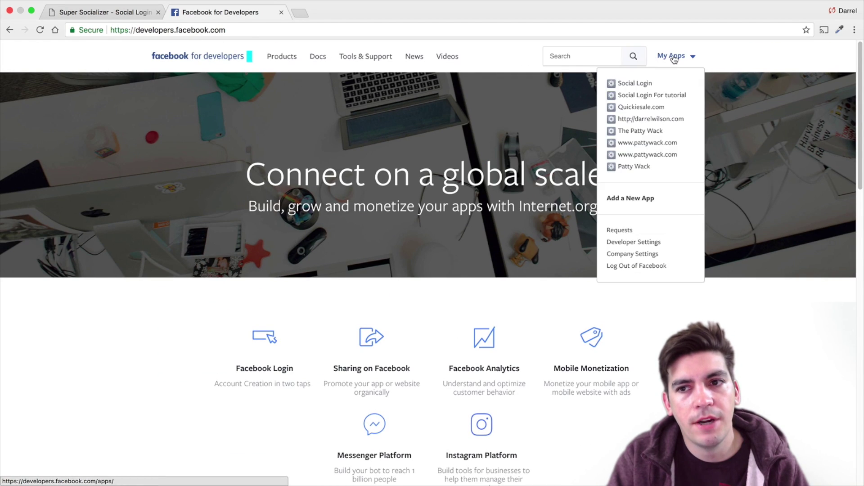
{"action": "left_click", "coordinate": [643, 199]}
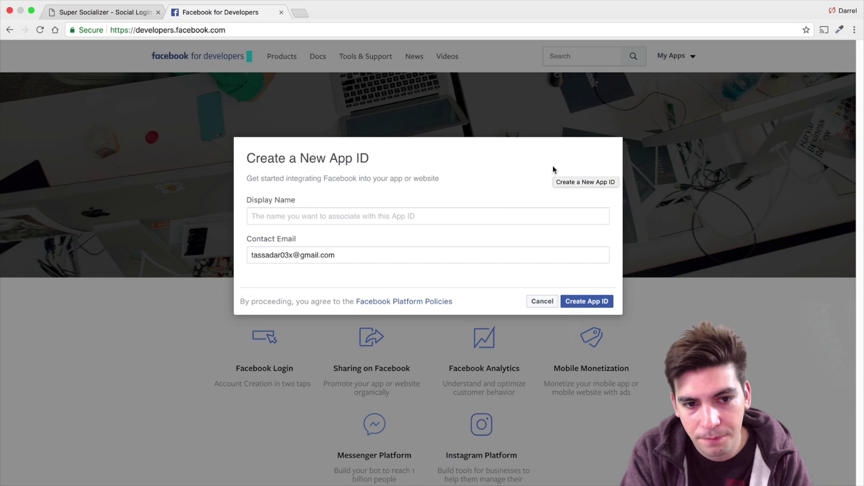
- Name the new app Flatsome, create its App ID, and pass the captcha security check
{"action": "type", "text": "F"}
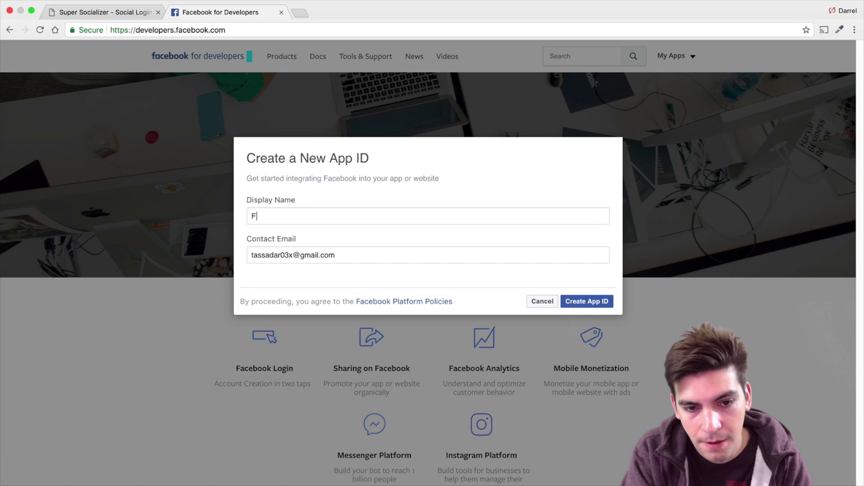
{"action": "type", "text": "altso"}
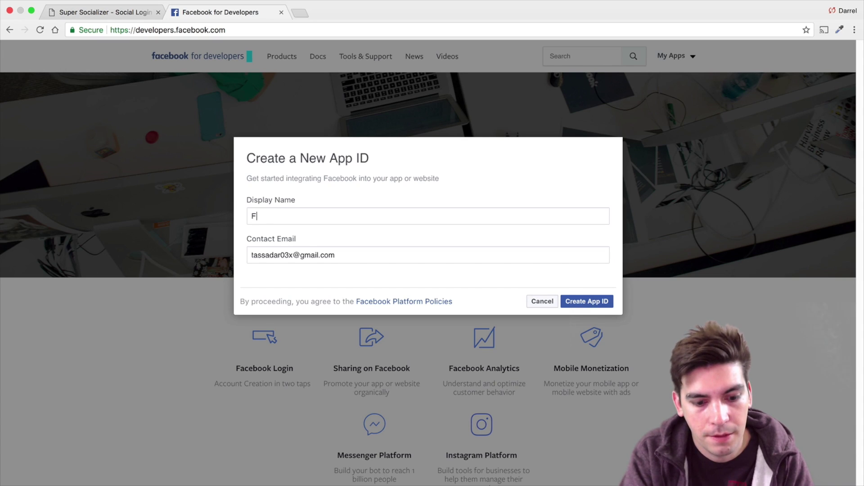
{"action": "type", "text": "some"}
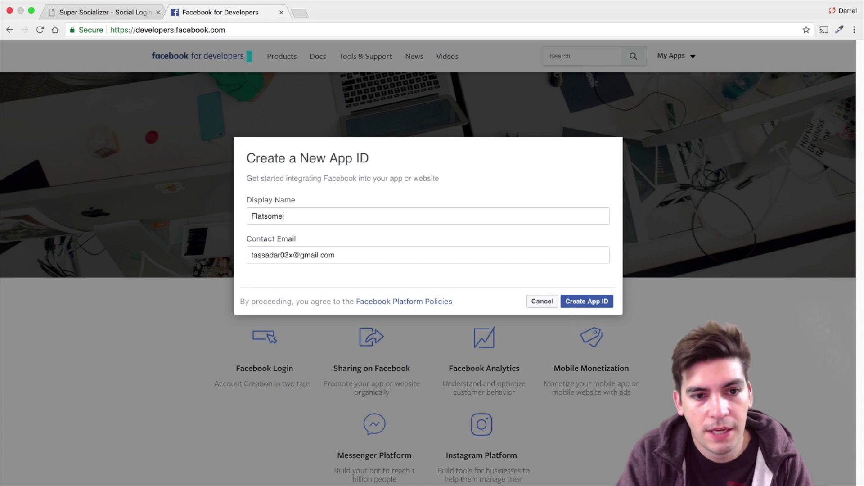
{"action": "left_click", "coordinate": [591, 302]}
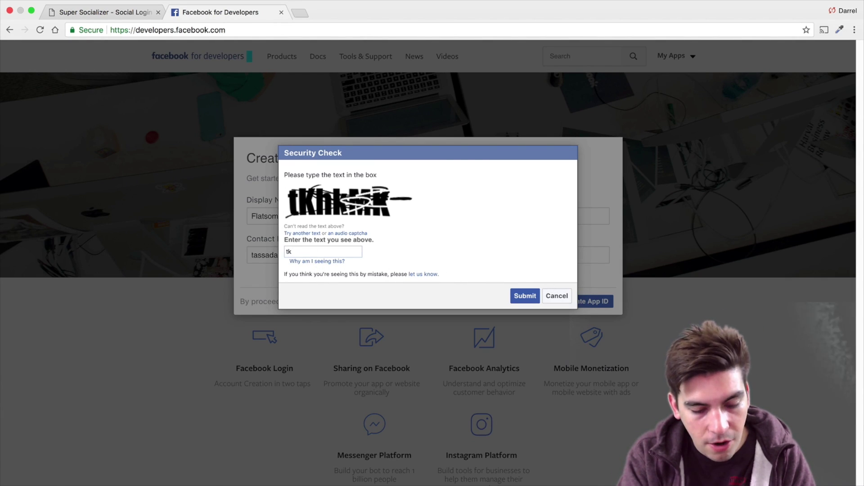
{"action": "type", "text": "tkhkmk"}
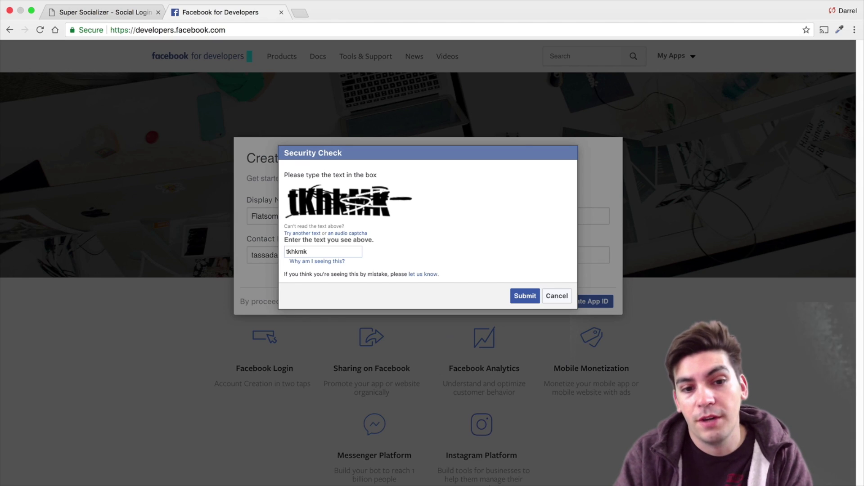
{"action": "left_click", "coordinate": [532, 297]}
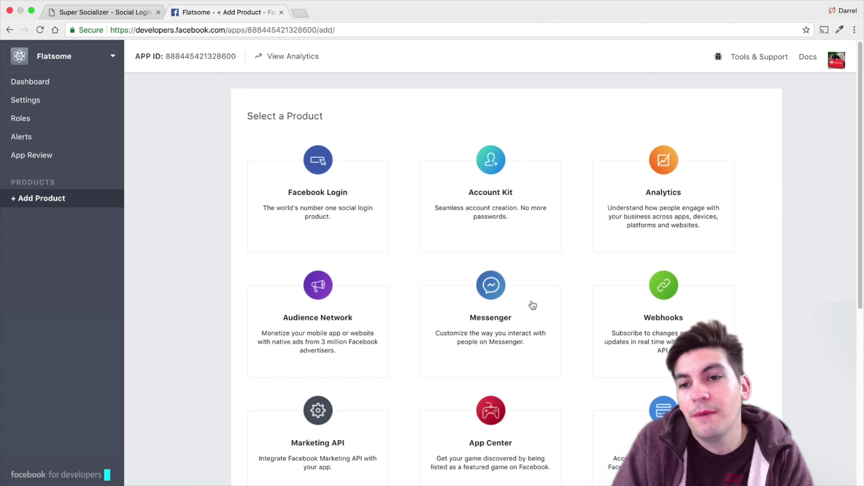
{"action": "mouse_move", "coordinate": [336, 196]}
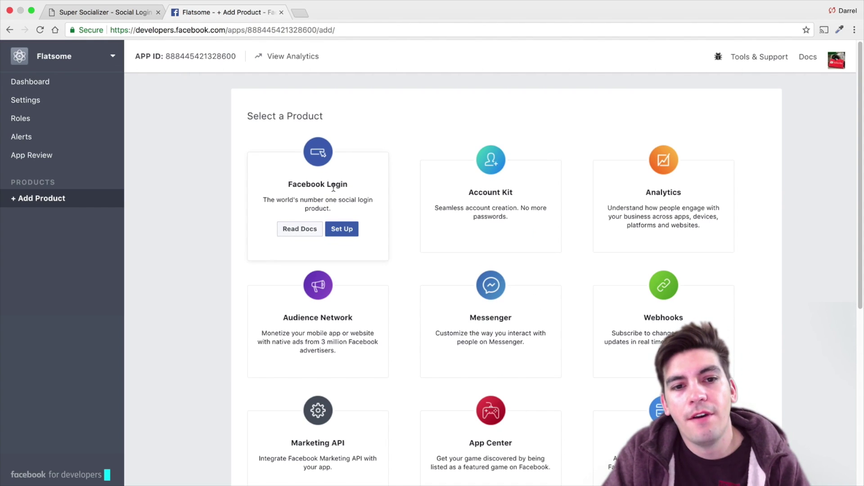
{"action": "left_click", "coordinate": [335, 230]}
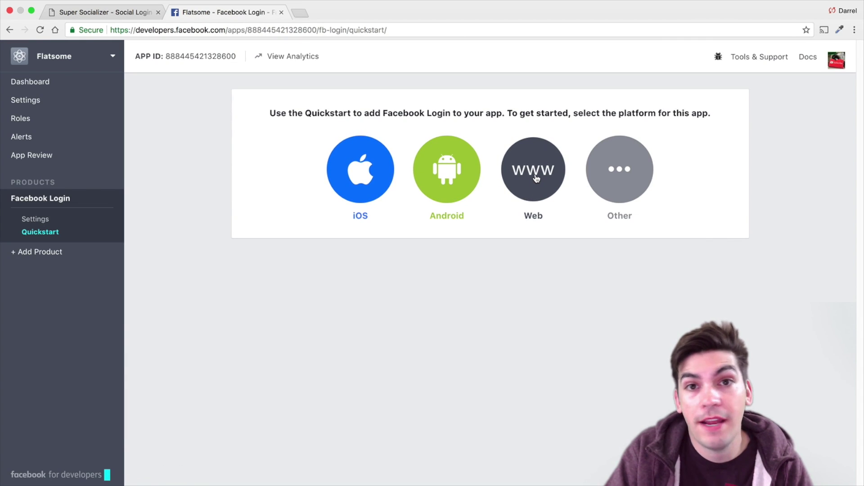
{"action": "left_click", "coordinate": [535, 171]}
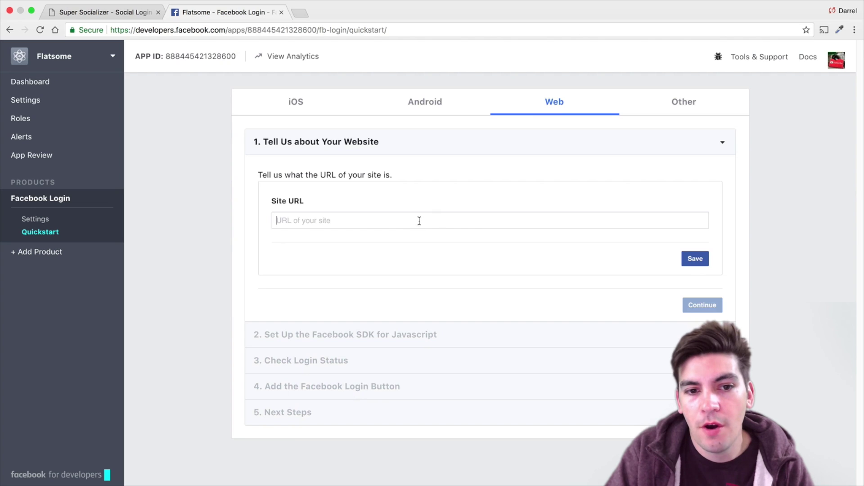
{"action": "left_click", "coordinate": [419, 221]}
{"action": "type", "text": "www"}
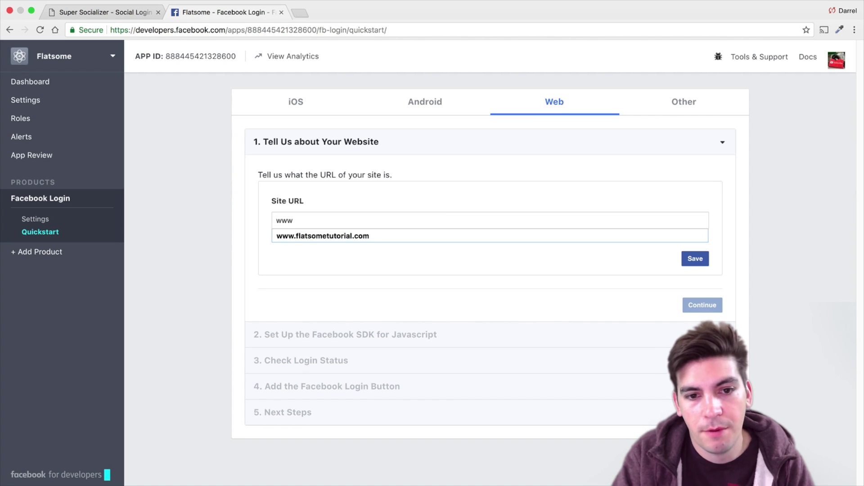
{"action": "key", "text": "Down"}
{"action": "key", "text": "Return"}
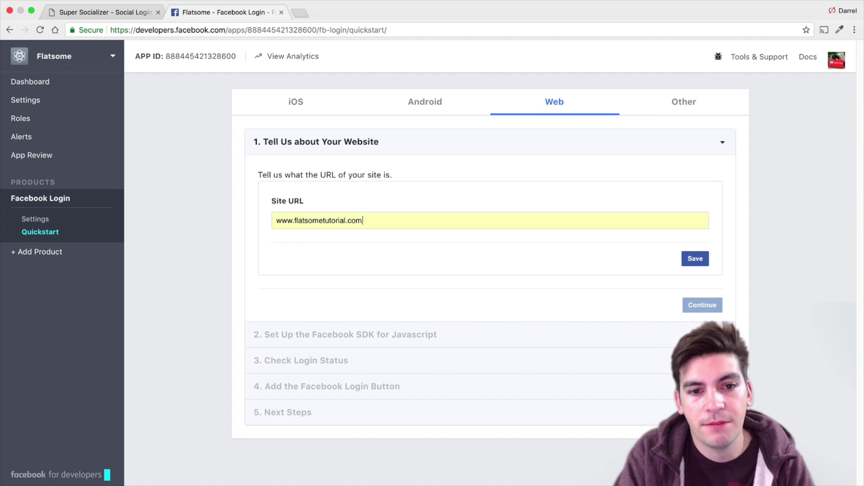
{"action": "left_click", "coordinate": [692, 259]}
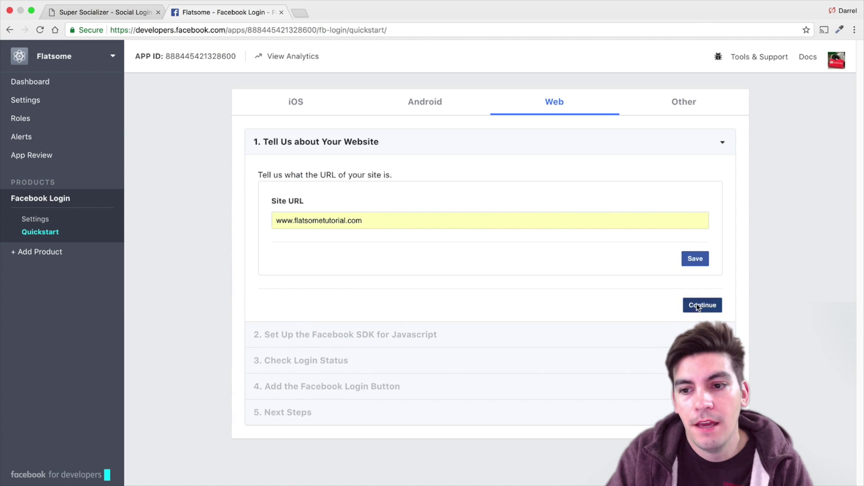
- Continue through the Web quickstart steps back to the Add the Facebook Login Button step
{"action": "left_click", "coordinate": [700, 305]}
{"action": "left_click", "coordinate": [711, 394]}
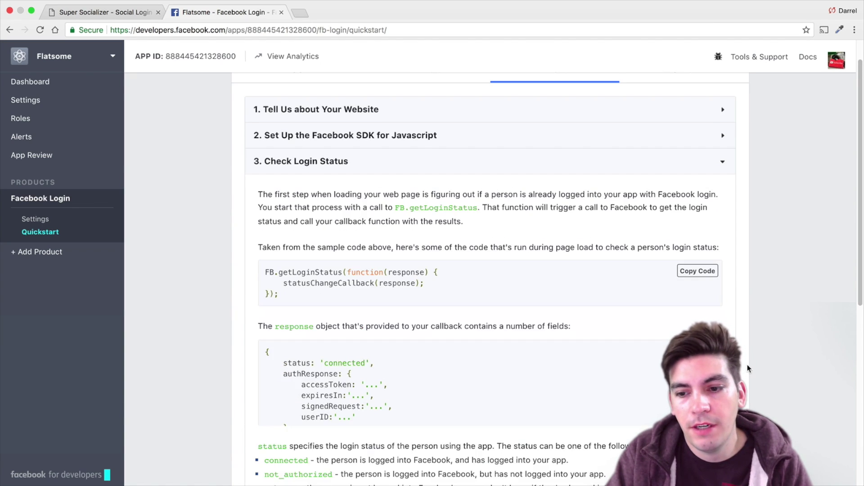
{"action": "scroll", "coordinate": [747, 367], "scroll_direction": "down", "scroll_amount": 6}
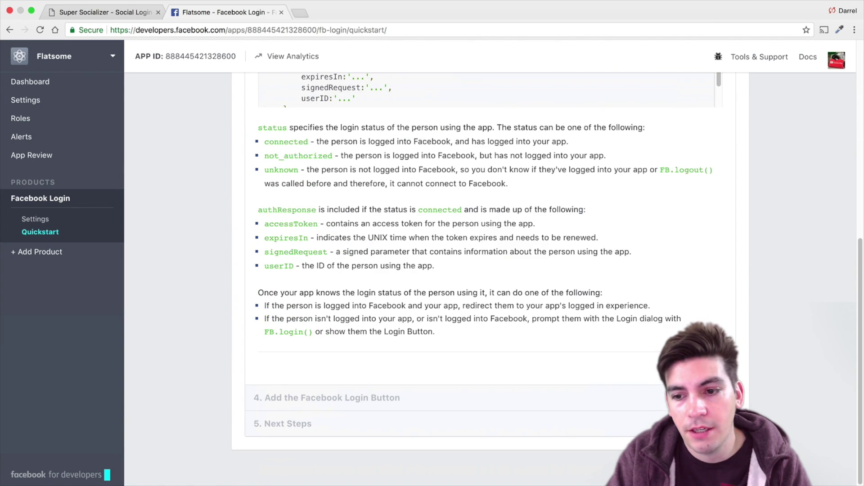
{"action": "left_click", "coordinate": [712, 367]}
{"action": "left_click", "coordinate": [711, 394]}
{"action": "scroll", "coordinate": [711, 367], "scroll_direction": "down", "scroll_amount": 3}
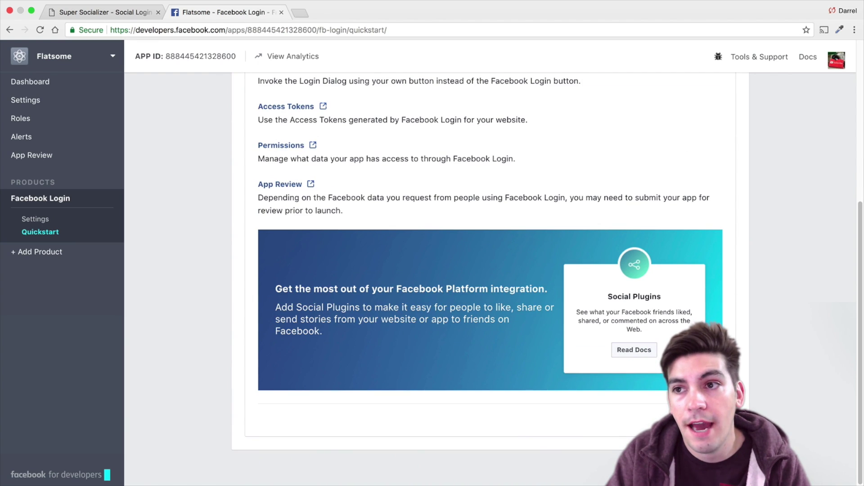
{"action": "left_click", "coordinate": [702, 418]}
{"action": "scroll", "coordinate": [621, 181], "scroll_direction": "up", "scroll_amount": 3}
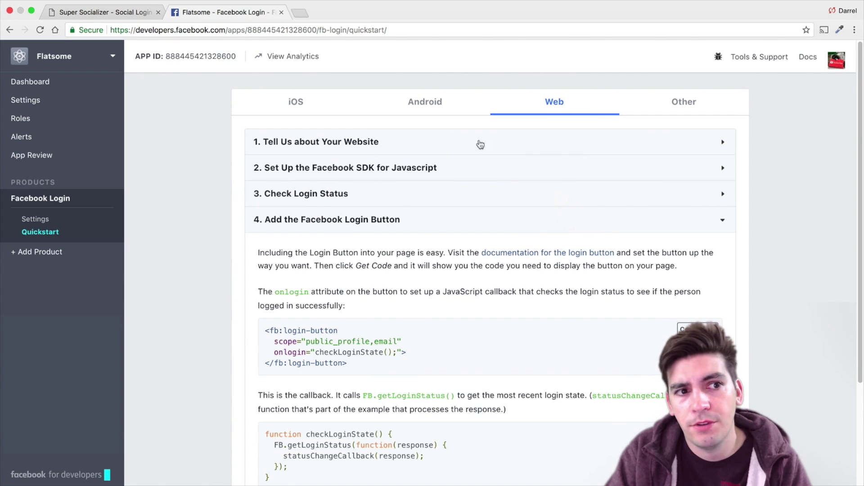
- Go back to the Flatsome app's dashboard through See All Apps
{"action": "left_click", "coordinate": [27, 89]}
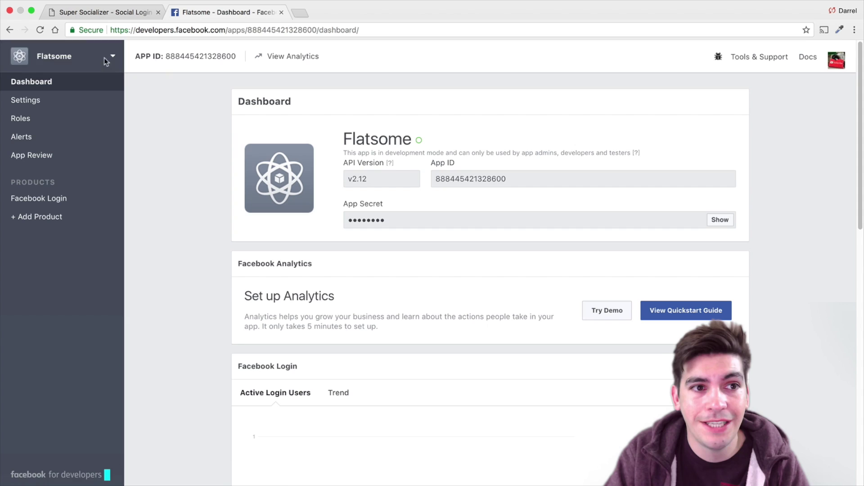
{"action": "left_click", "coordinate": [55, 62]}
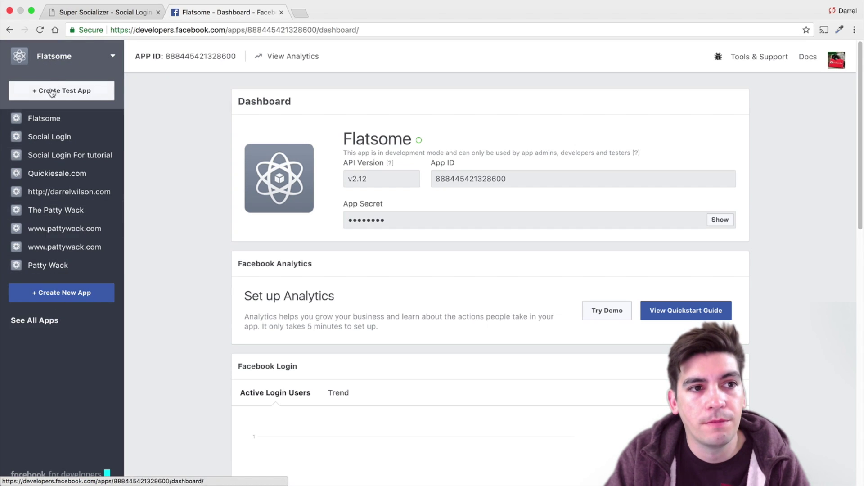
{"action": "left_click", "coordinate": [49, 327]}
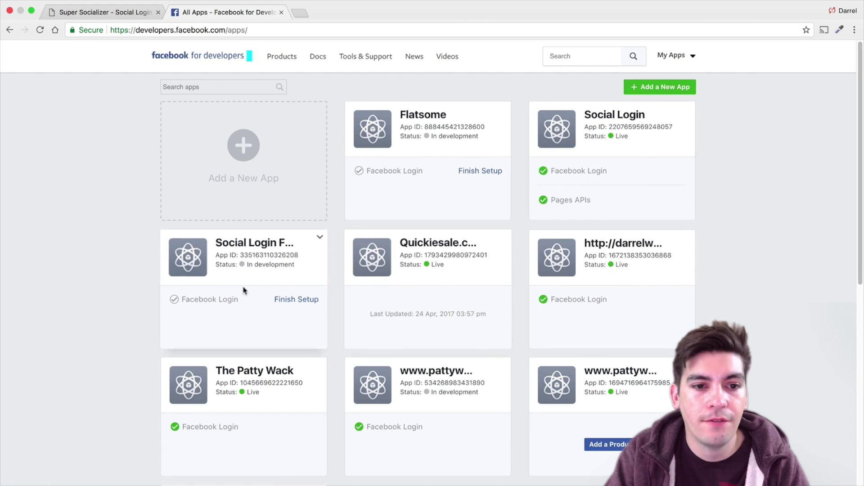
{"action": "left_click", "coordinate": [424, 116]}
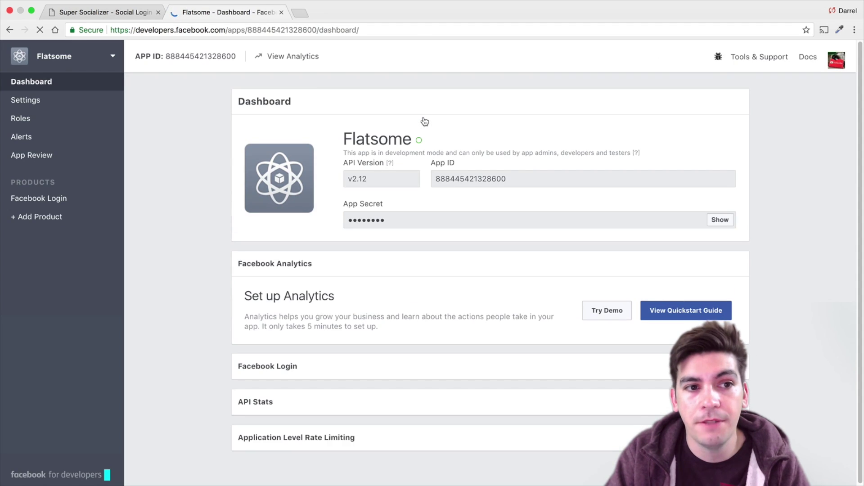
- Select and copy the Flatsome App ID
{"action": "double_click", "coordinate": [461, 179]}
{"action": "right_click", "coordinate": [461, 179]}
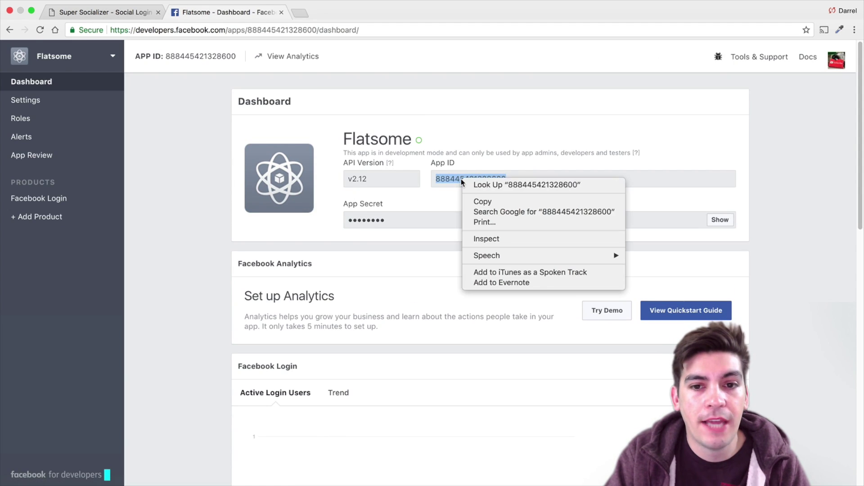
{"action": "left_click", "coordinate": [483, 205]}
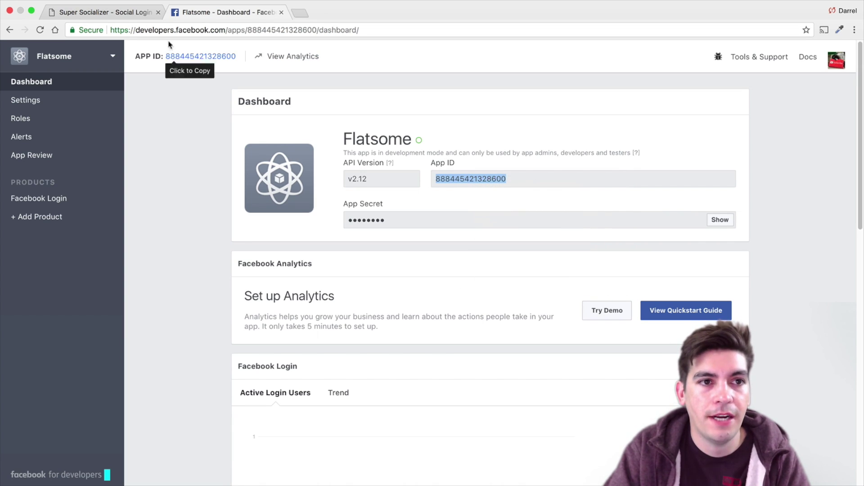
{"action": "left_click", "coordinate": [128, 14]}
{"action": "double_click", "coordinate": [267, 226]}
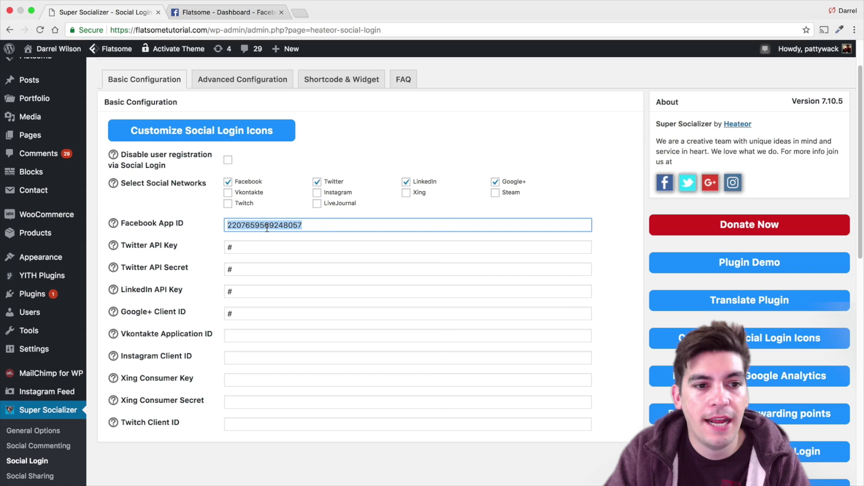
{"action": "right_click", "coordinate": [267, 226]}
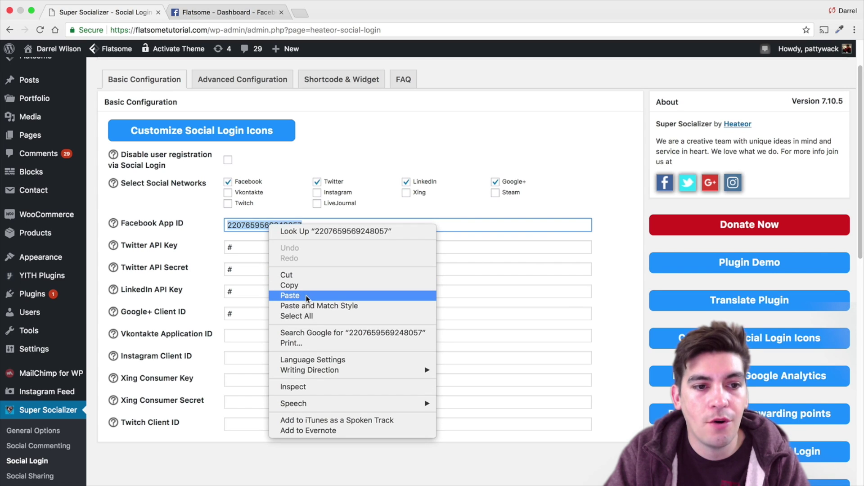
{"action": "left_click", "coordinate": [251, 19]}
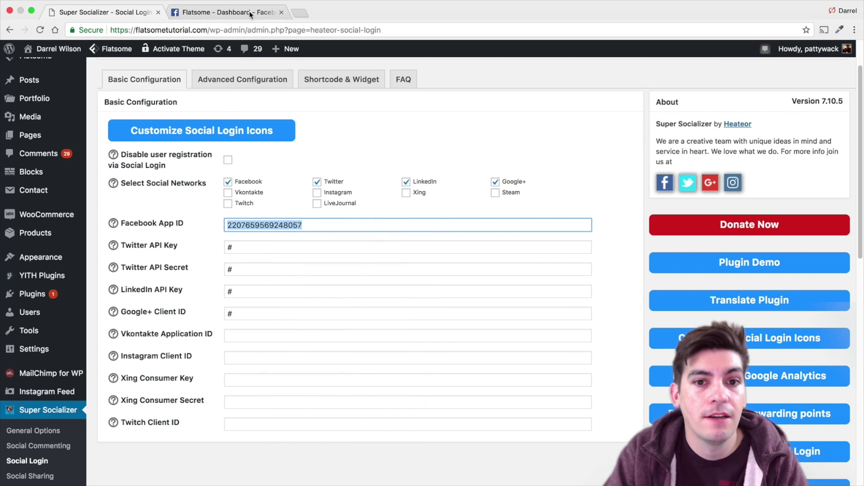
{"action": "left_click", "coordinate": [251, 17]}
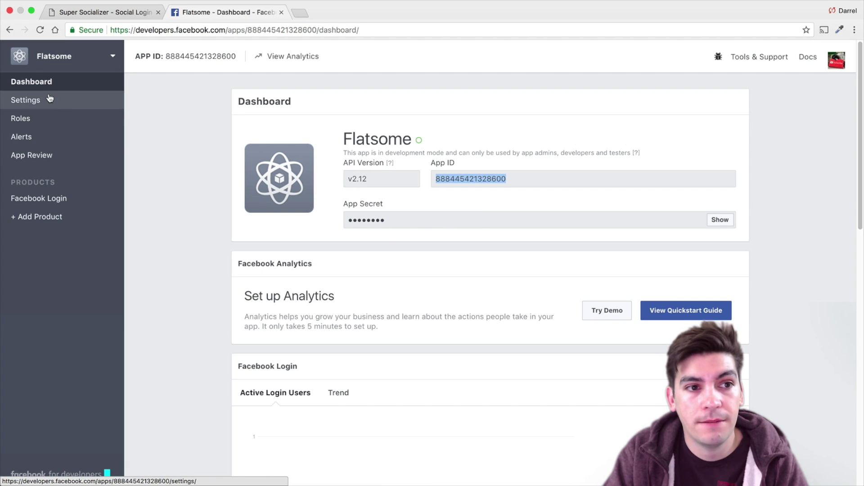
{"action": "left_click", "coordinate": [29, 104]}
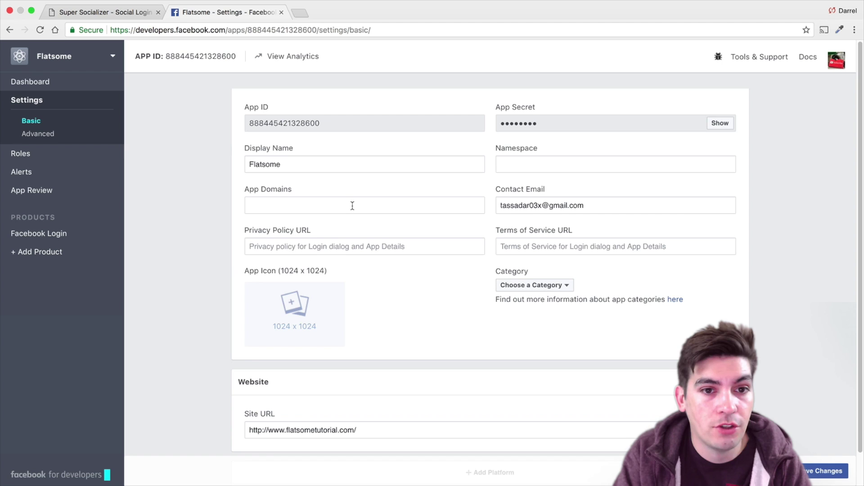
{"action": "type", "text": "wwww"}
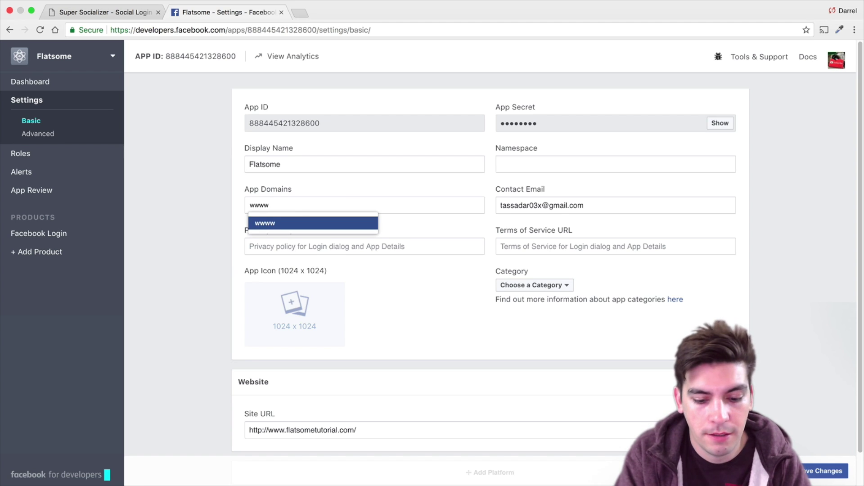
{"action": "key", "text": "BackSpace"}
{"action": "key", "text": "BackSpace"}
{"action": "key", "text": "BackSpace"}
{"action": "key", "text": "BackSpace"}
{"action": "type", "text": "www."}
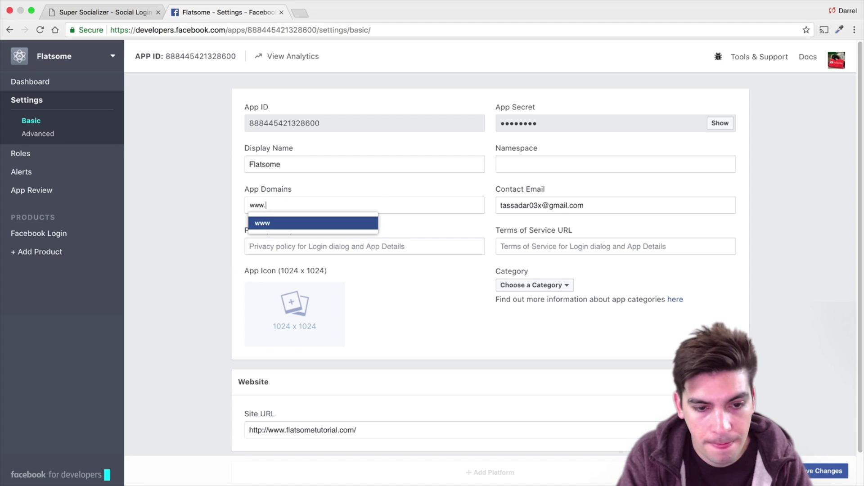
{"action": "type", "text": "dflflatsome"}
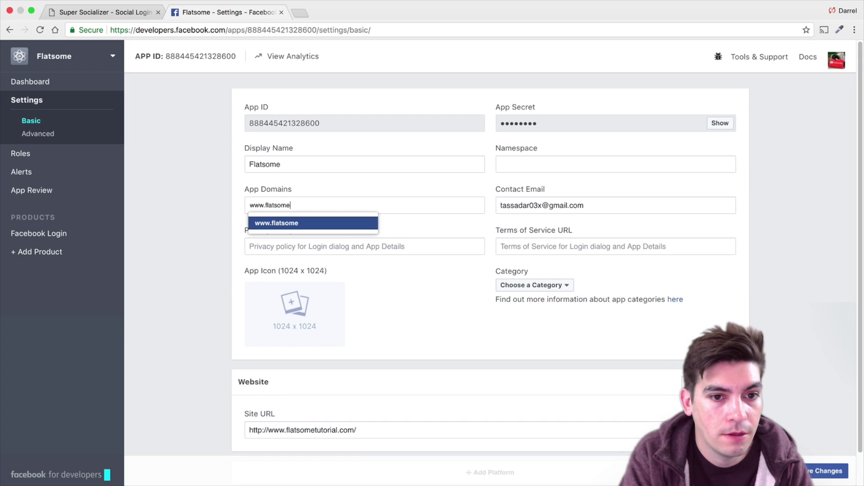
{"action": "type", "text": "tutorial.com"}
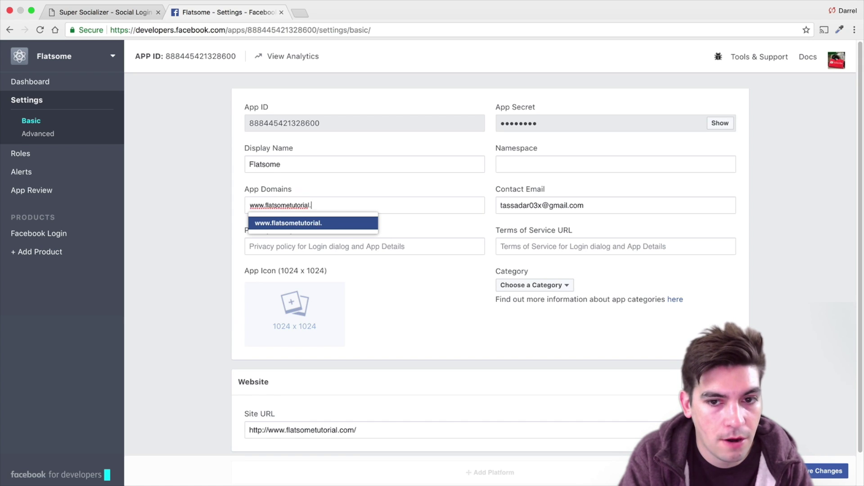
{"action": "key", "text": "Return"}
{"action": "key", "text": "Tab"}
{"action": "key", "text": "Tab"}
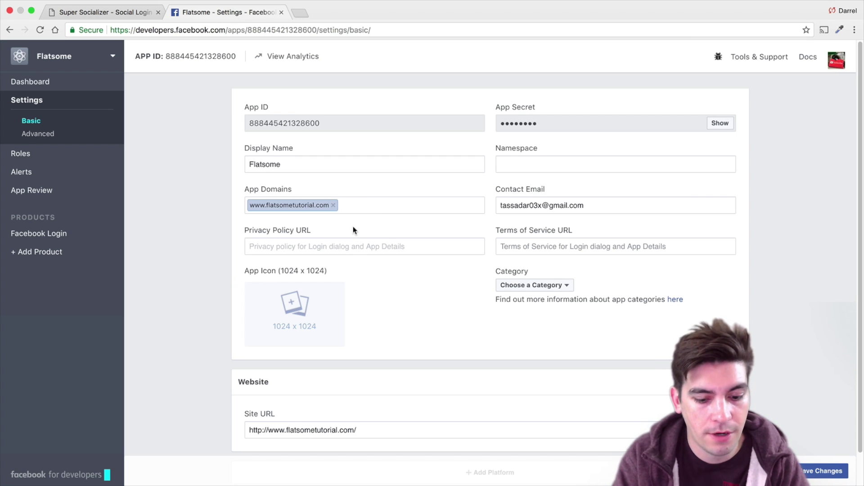
- Fill the Privacy Policy and Terms of Service URLs with suggested site page addresses
{"action": "type", "text": "flatsom"}
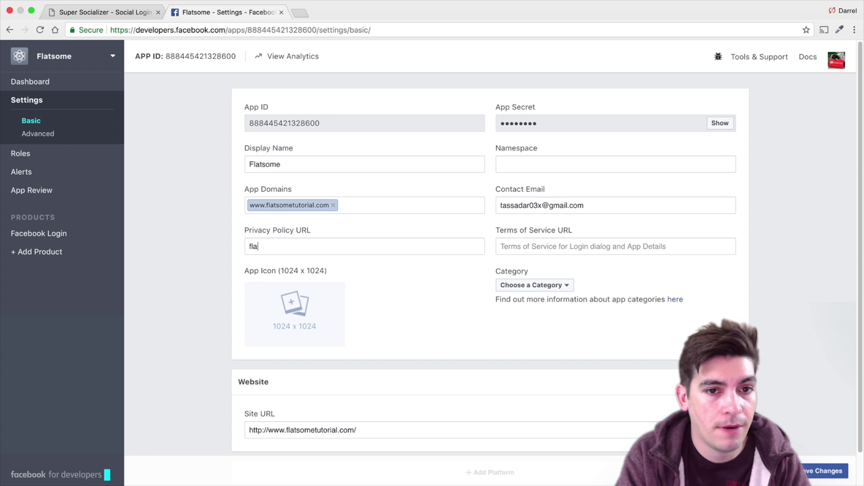
{"action": "key", "text": "BackSpace"}
{"action": "key", "text": "BackSpace"}
{"action": "key", "text": "BackSpace"}
{"action": "type", "text": "www."}
{"action": "key", "text": "Down"}
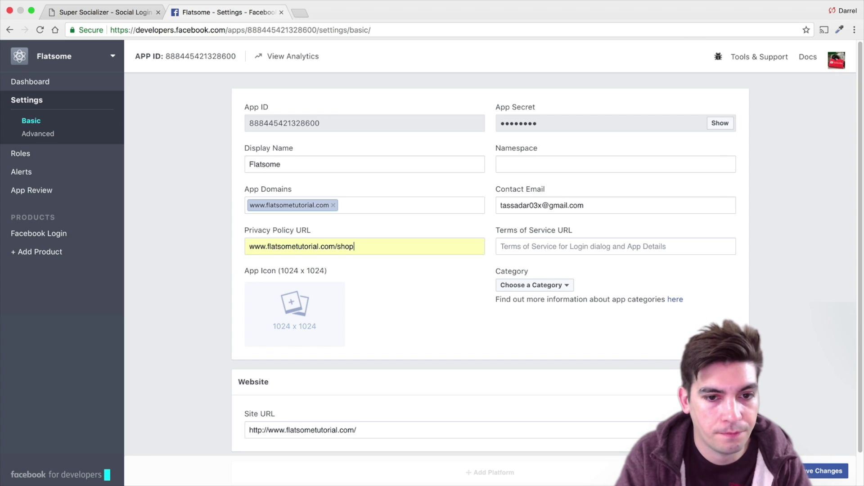
{"action": "key", "text": "Return"}
{"action": "key", "text": "BackSpace"}
{"action": "left_click", "coordinate": [501, 247]}
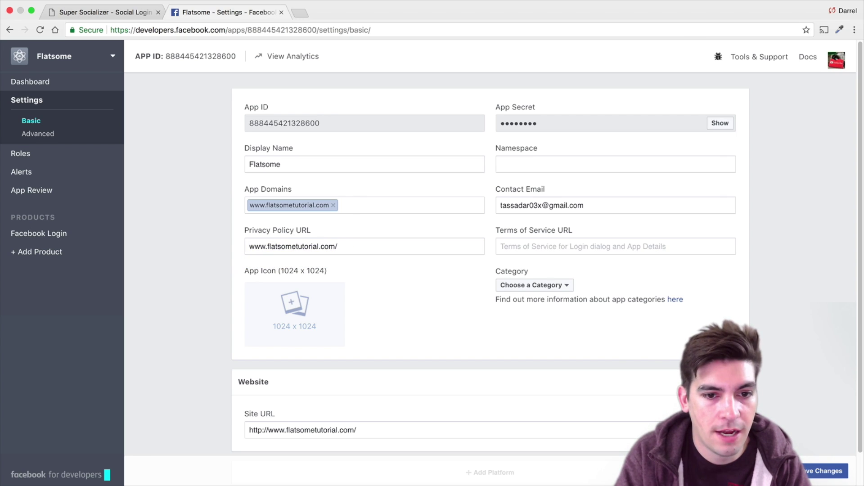
{"action": "type", "text": "www."}
{"action": "key", "text": "Down"}
{"action": "key", "text": "Return"}
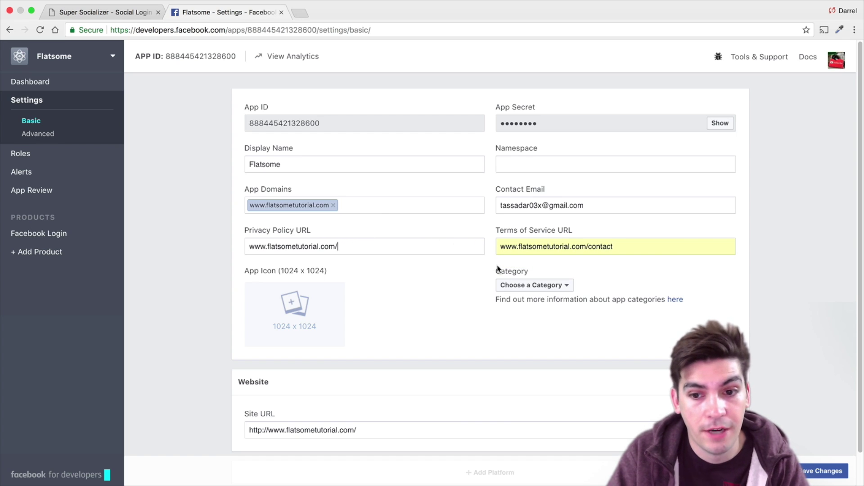
- Set the app category to Business and Pages and save the changes
{"action": "left_click", "coordinate": [527, 285]}
{"action": "left_click", "coordinate": [535, 316]}
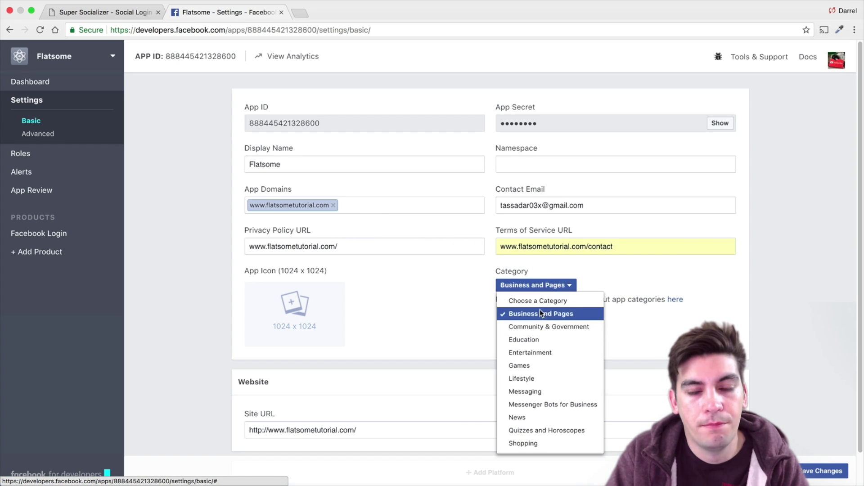
{"action": "left_click", "coordinate": [810, 472]}
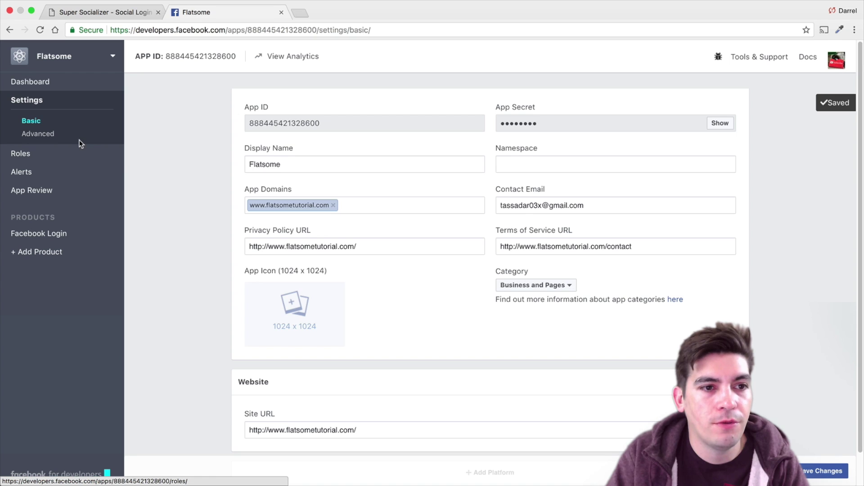
- Look through the Flatsome app's Advanced, Roles and Alerts pages, then go to App Review
{"action": "left_click", "coordinate": [80, 134]}
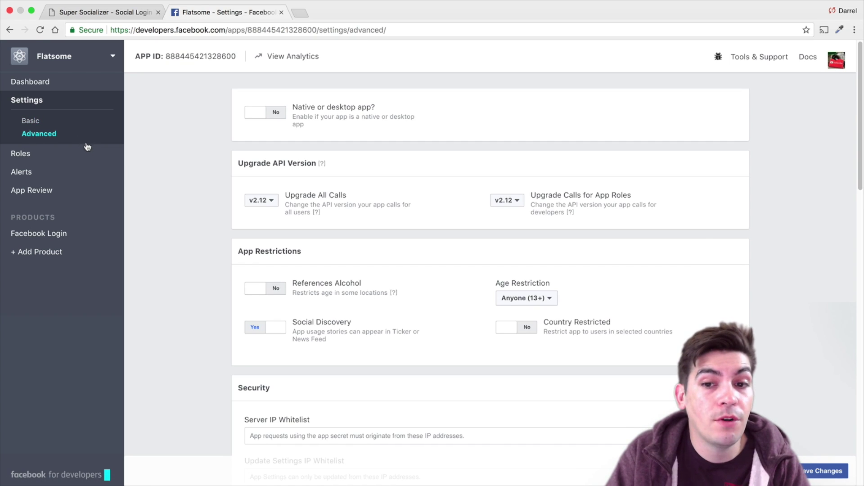
{"action": "left_click", "coordinate": [62, 158]}
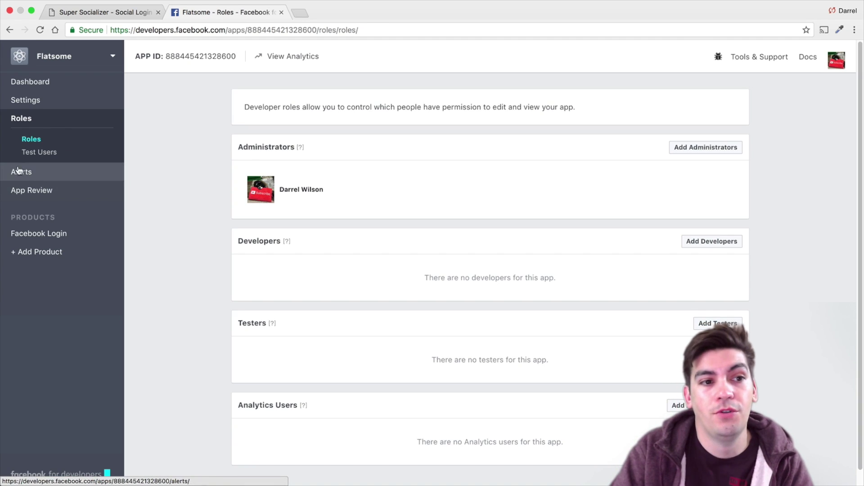
{"action": "left_click", "coordinate": [52, 178]}
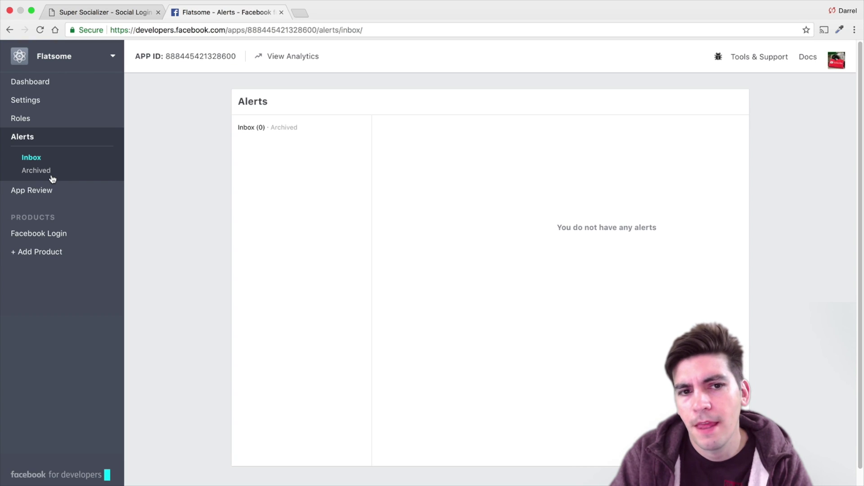
{"action": "left_click", "coordinate": [59, 191]}
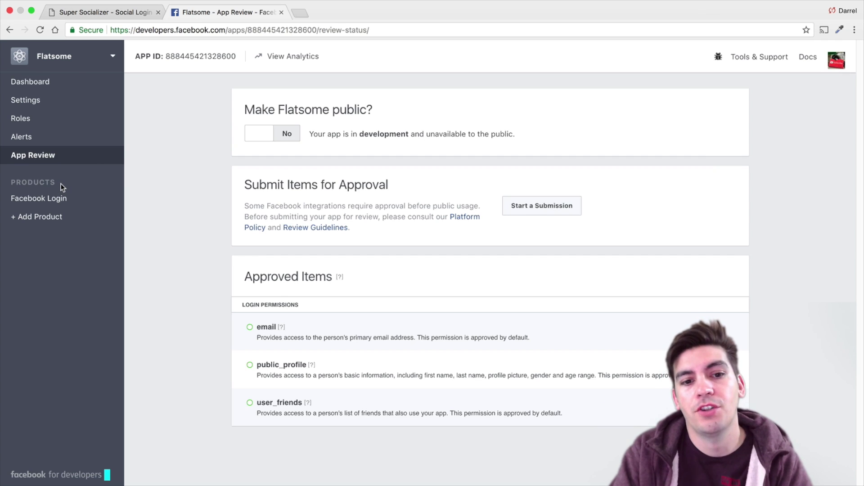
- Set 'Make Flatsome public?' to Yes and confirm so the app goes live
{"action": "left_click", "coordinate": [286, 137]}
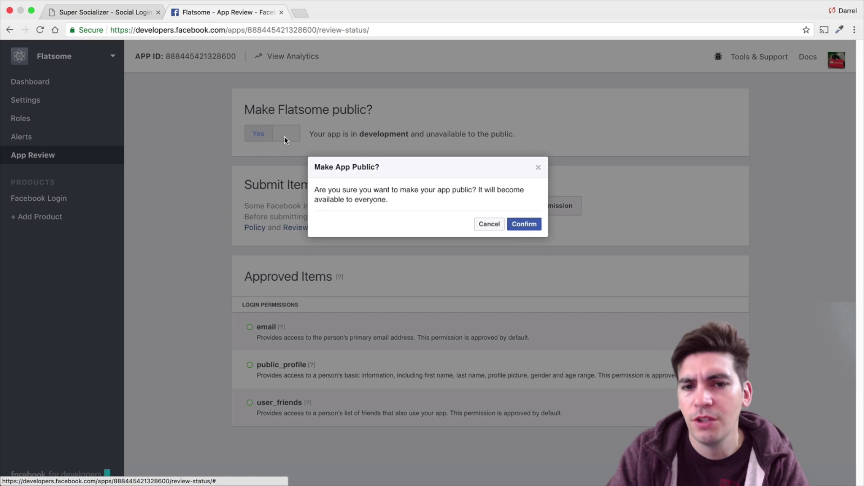
{"action": "left_click", "coordinate": [526, 225]}
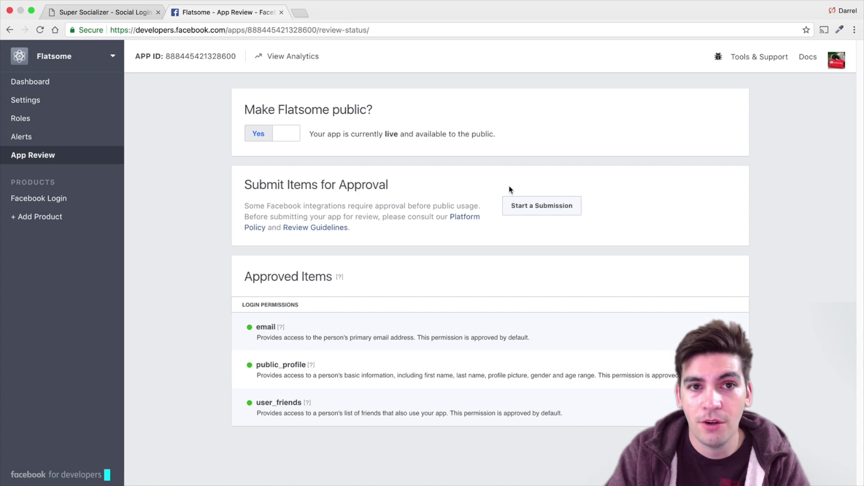
- Select the Flatsome app's App ID on its Facebook dashboard
{"action": "left_click", "coordinate": [117, 13]}
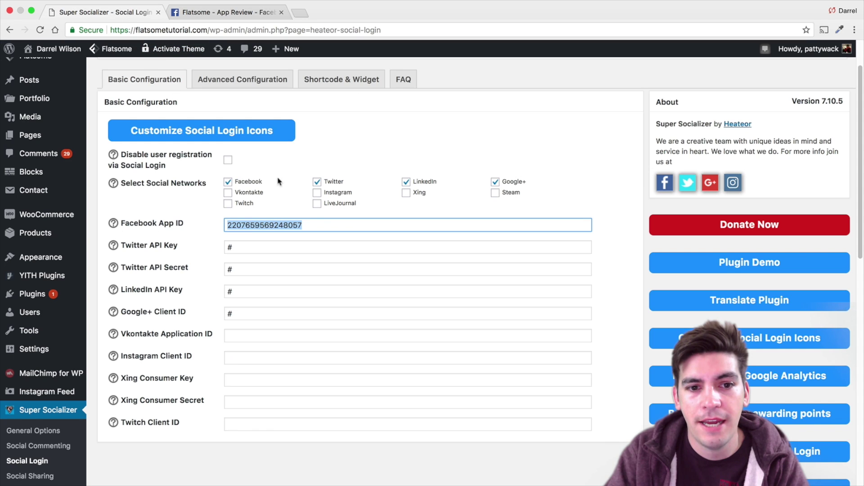
{"action": "left_click", "coordinate": [312, 222]}
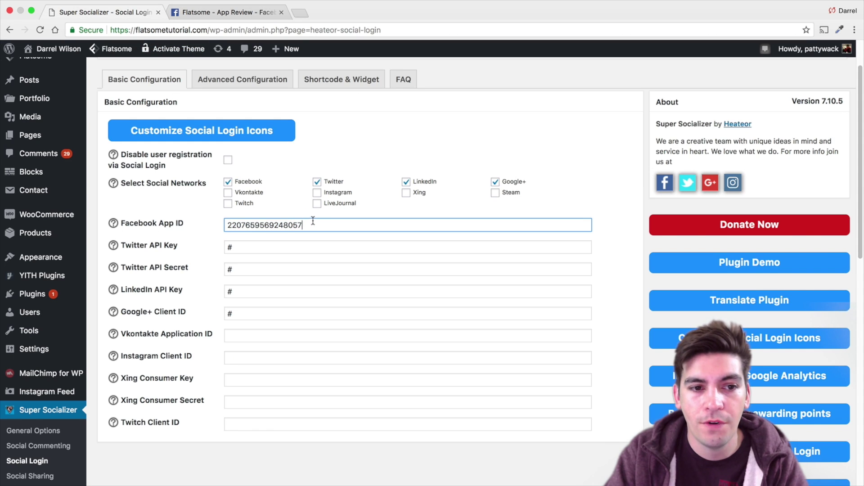
{"action": "left_click", "coordinate": [245, 14]}
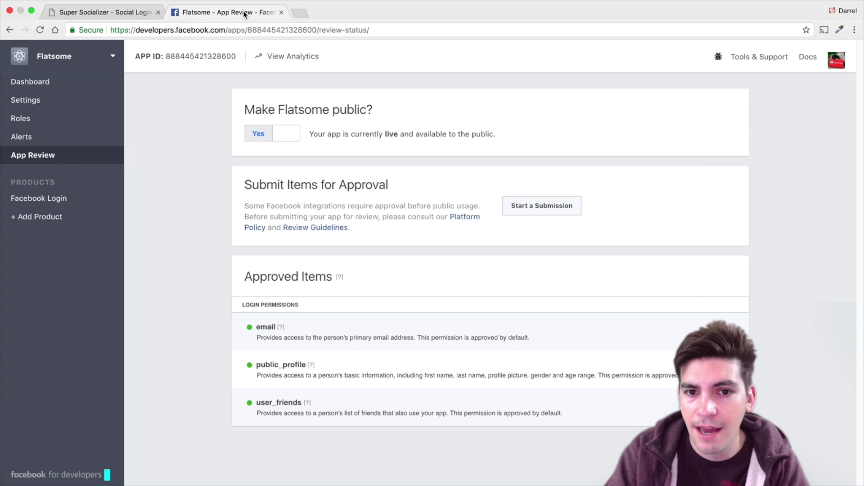
{"action": "left_click", "coordinate": [50, 87]}
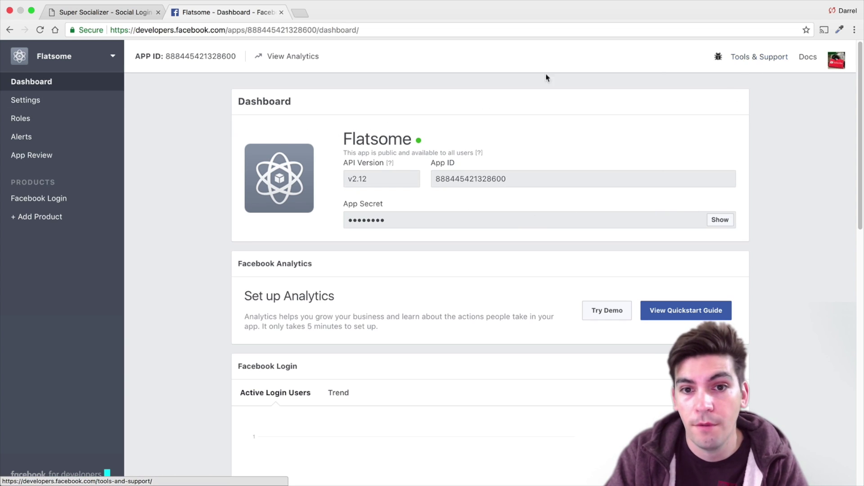
{"action": "double_click", "coordinate": [472, 180]}
- Back in Super Socializer, save the Social Login settings with the Facebook App ID filled in
{"action": "left_click", "coordinate": [125, 15]}
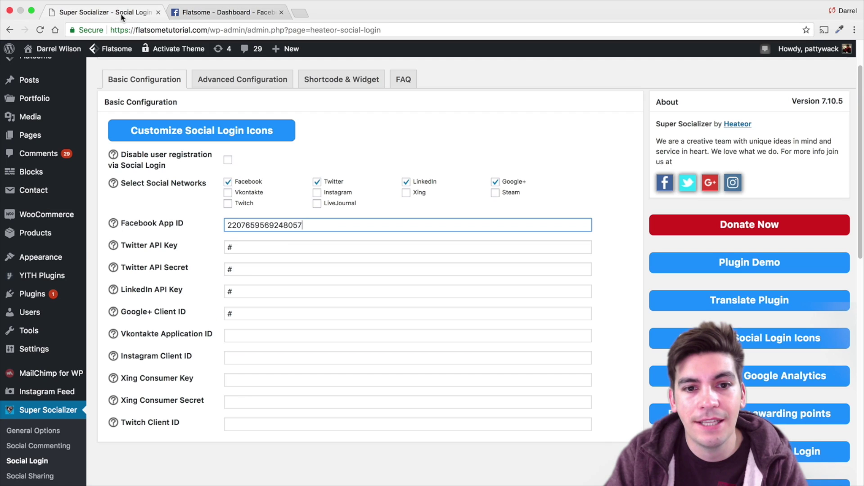
{"action": "left_click", "coordinate": [223, 14]}
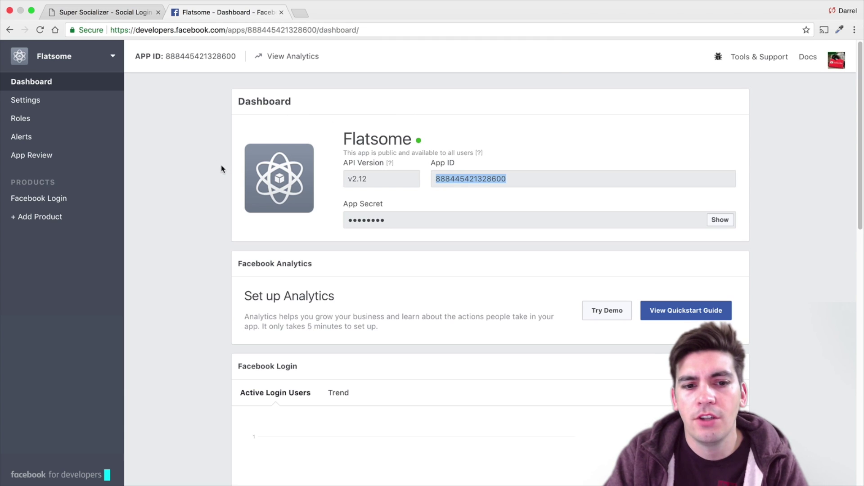
{"action": "left_click", "coordinate": [104, 13]}
{"action": "scroll", "coordinate": [208, 223], "scroll_direction": "down", "scroll_amount": 10}
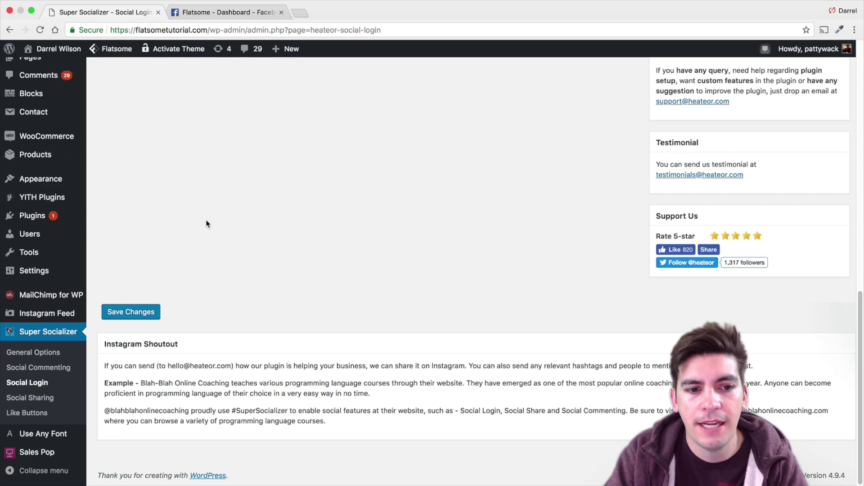
{"action": "left_click", "coordinate": [133, 313]}
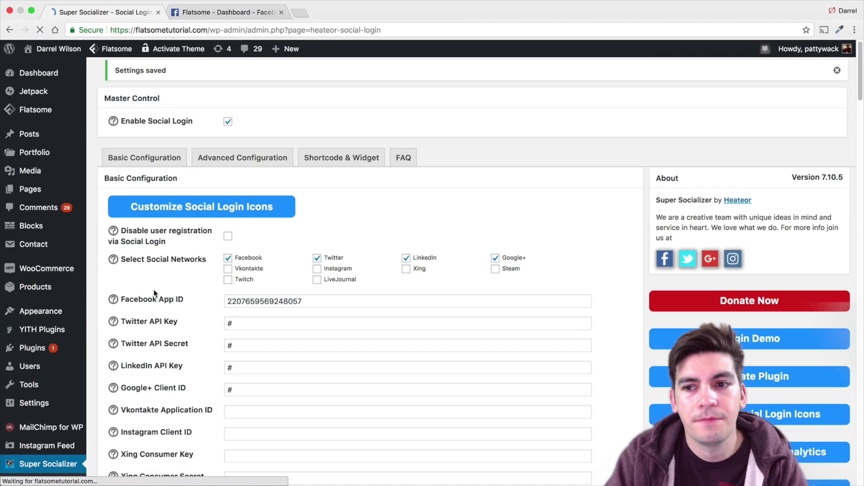
- Visit the public Flatsome site, then bring up the Facebook developer app list
{"action": "mouse_move", "coordinate": [71, 53]}
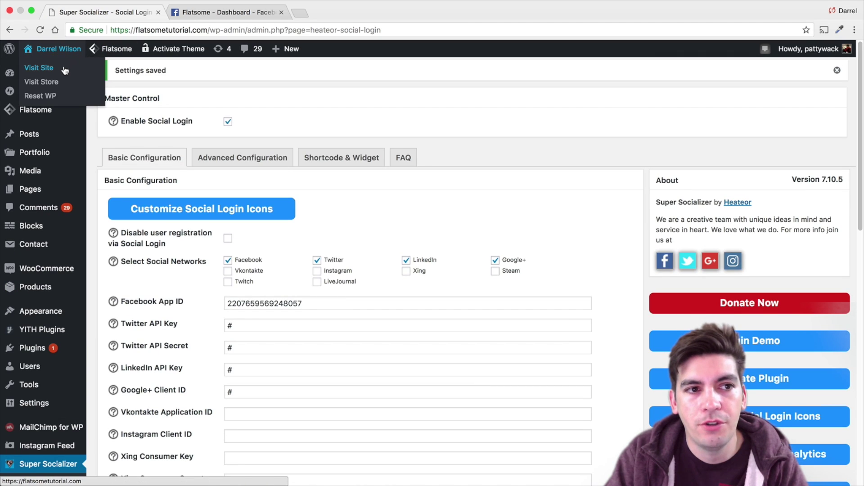
{"action": "left_click", "coordinate": [66, 71]}
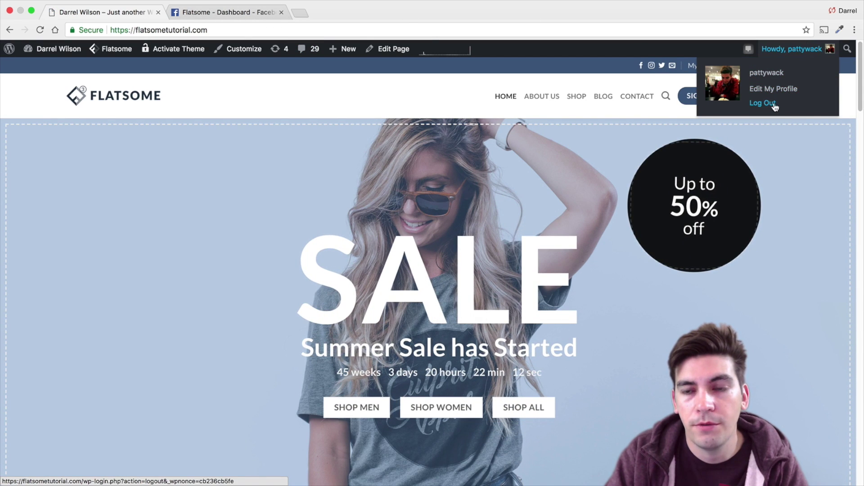
{"action": "left_click", "coordinate": [249, 13]}
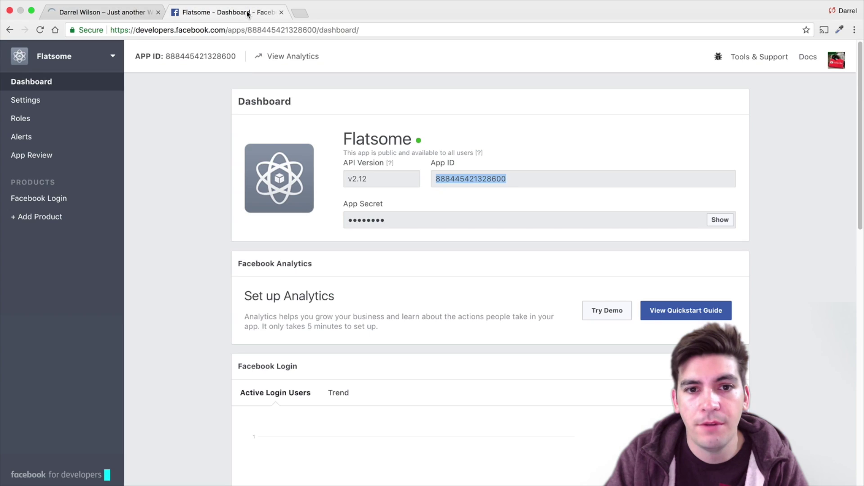
{"action": "left_click", "coordinate": [56, 58]}
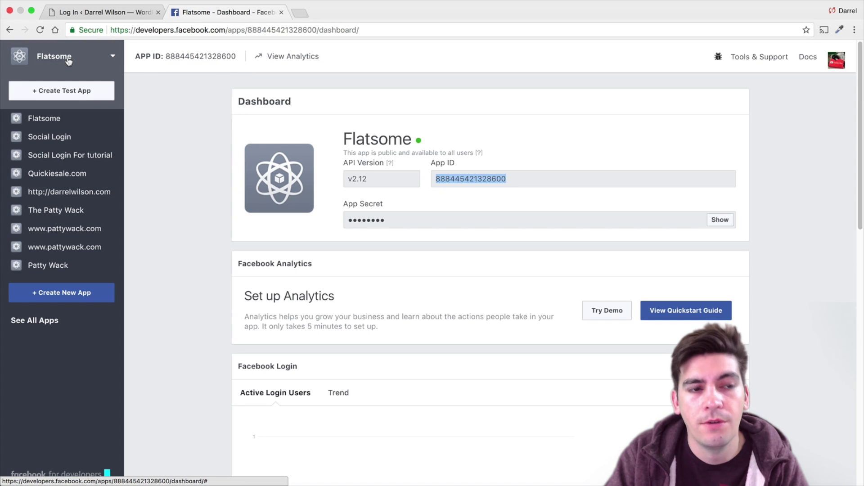
- Switch to the Social Login app and copy its App ID from the dashboard
{"action": "left_click", "coordinate": [65, 136]}
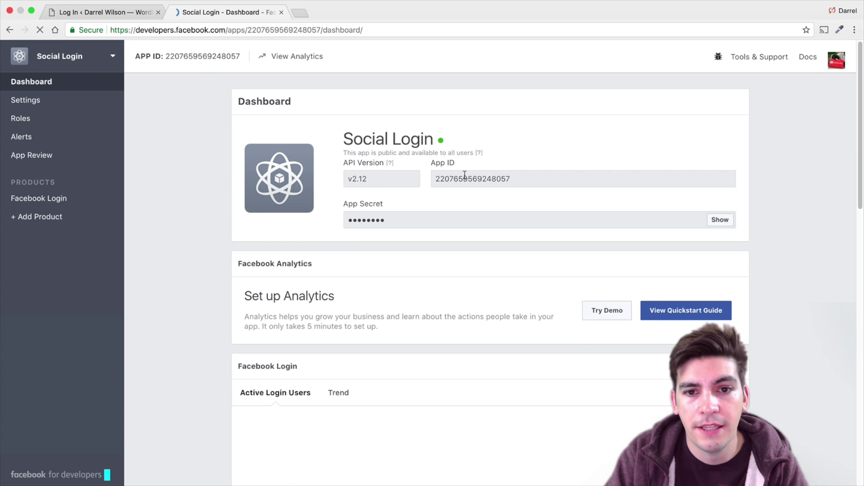
{"action": "double_click", "coordinate": [465, 179]}
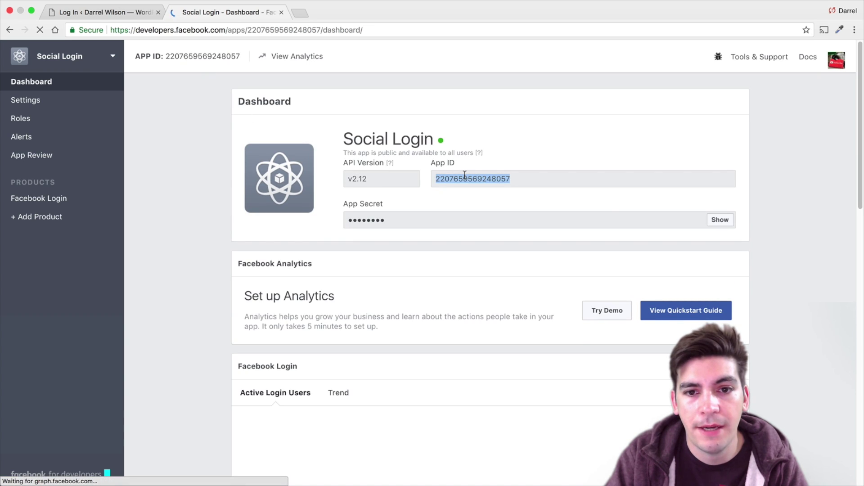
{"action": "right_click", "coordinate": [465, 176]}
{"action": "left_click", "coordinate": [480, 201]}
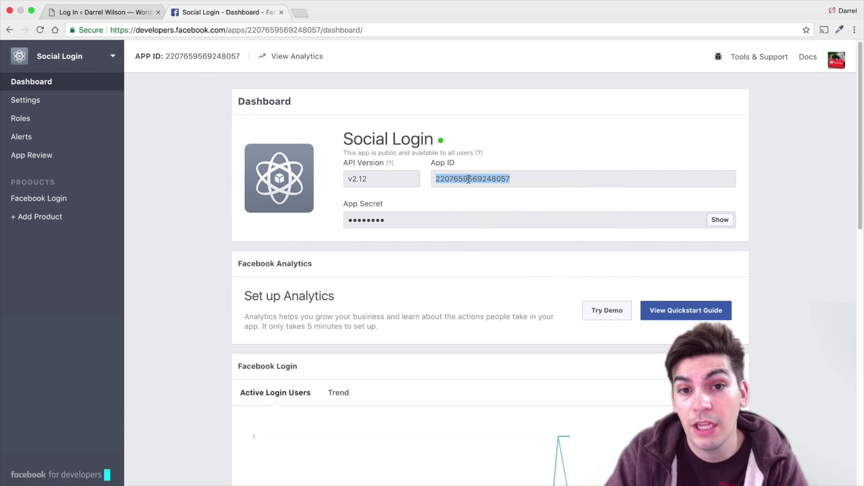
- Log back in to WordPress and open Super Socializer's Social Login settings
{"action": "left_click", "coordinate": [95, 13]}
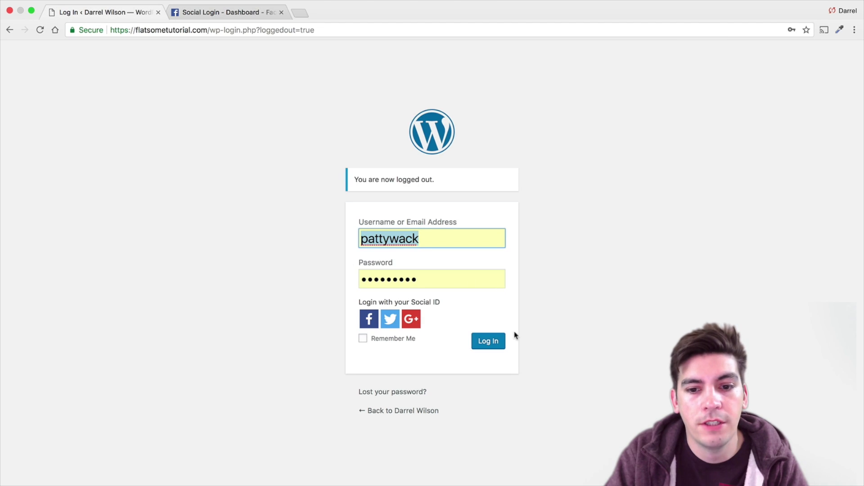
{"action": "left_click", "coordinate": [499, 344]}
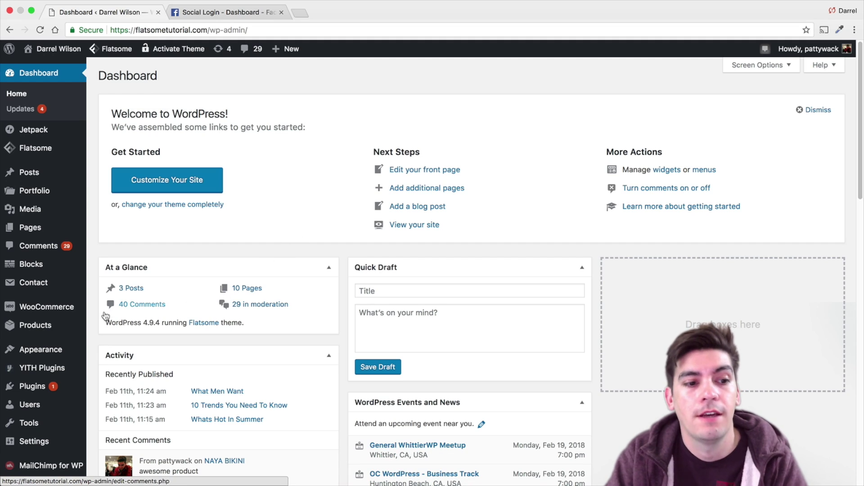
{"action": "scroll", "coordinate": [69, 418], "scroll_direction": "down", "scroll_amount": 5}
{"action": "mouse_move", "coordinate": [70, 415]}
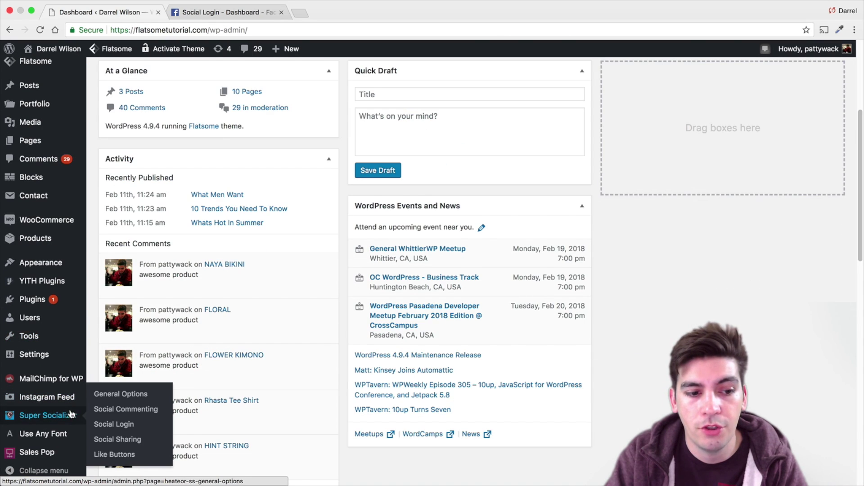
{"action": "left_click", "coordinate": [119, 399]}
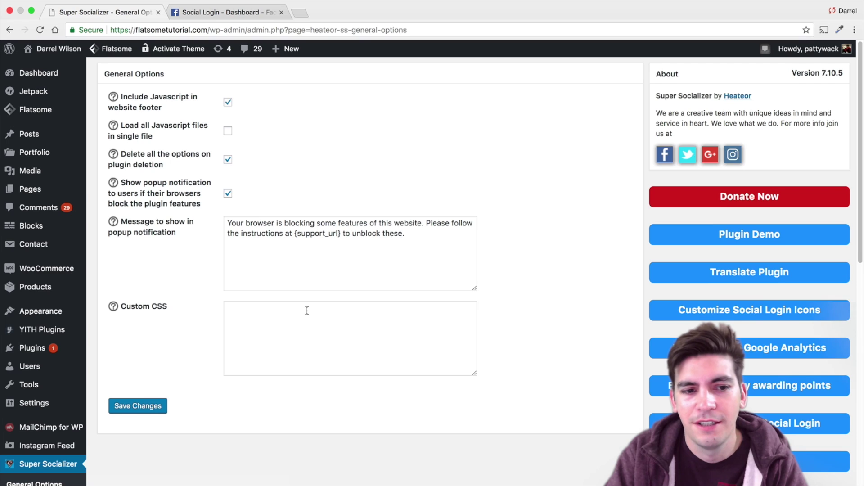
{"action": "scroll", "coordinate": [241, 255], "scroll_direction": "down", "scroll_amount": 4}
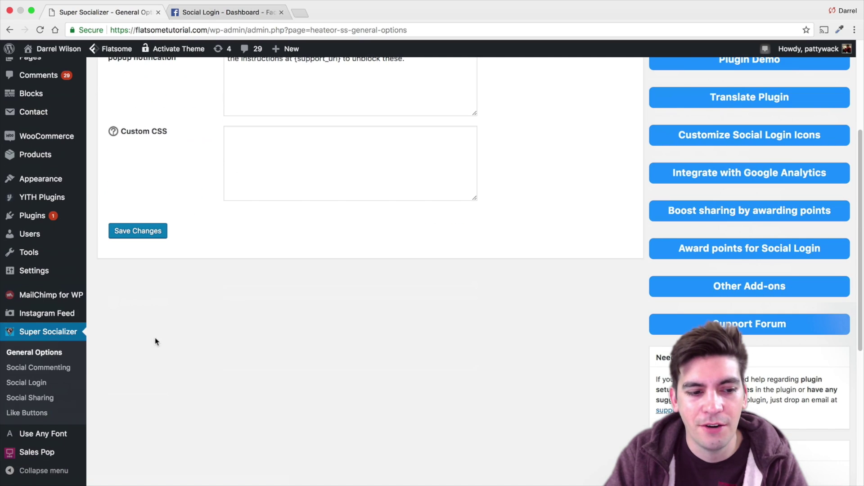
{"action": "left_click", "coordinate": [47, 389]}
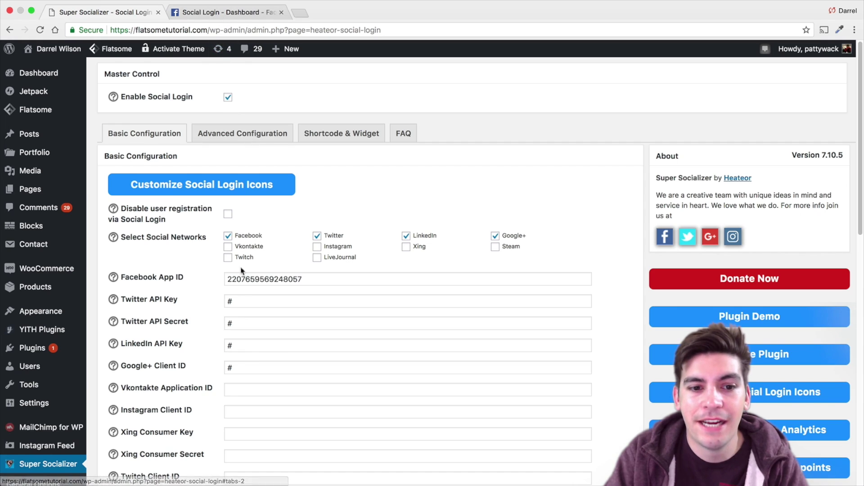
- Check the Facebook App ID matches the dashboard, save the settings, and log out
{"action": "left_click", "coordinate": [213, 14]}
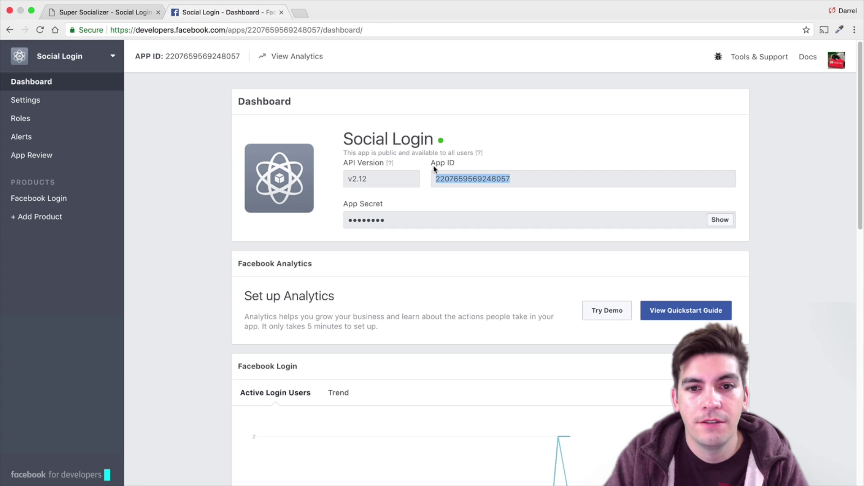
{"action": "left_click", "coordinate": [144, 13]}
{"action": "left_click", "coordinate": [312, 279]}
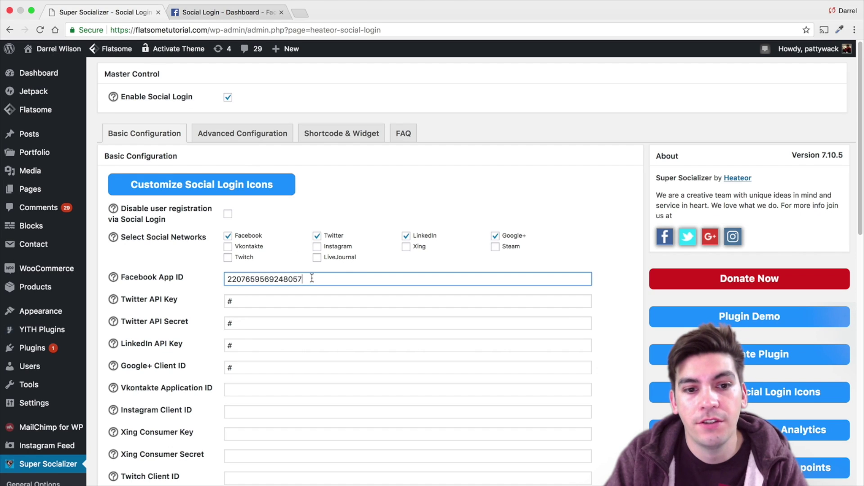
{"action": "scroll", "coordinate": [364, 271], "scroll_direction": "down", "scroll_amount": 10}
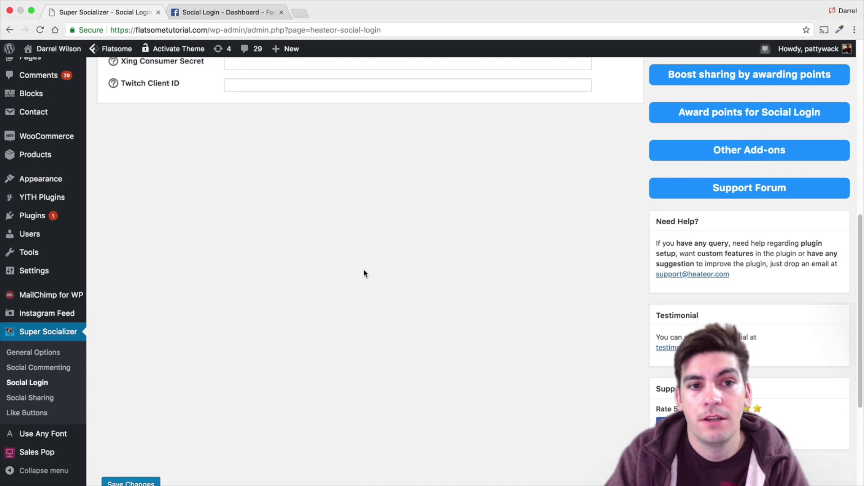
{"action": "left_click", "coordinate": [115, 451]}
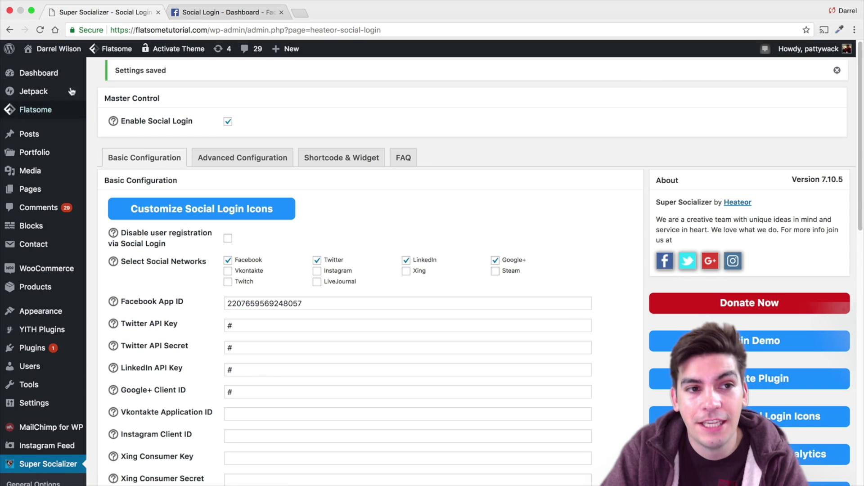
{"action": "mouse_move", "coordinate": [68, 68]}
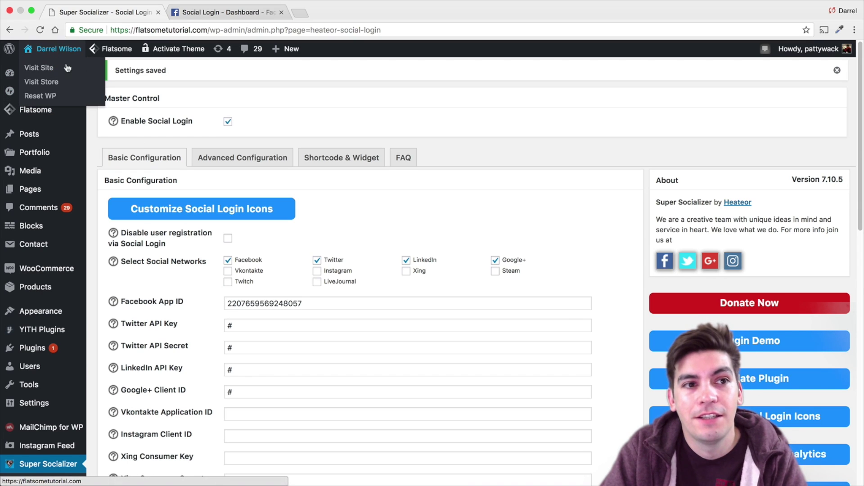
{"action": "mouse_move", "coordinate": [809, 48]}
{"action": "left_click", "coordinate": [783, 103]}
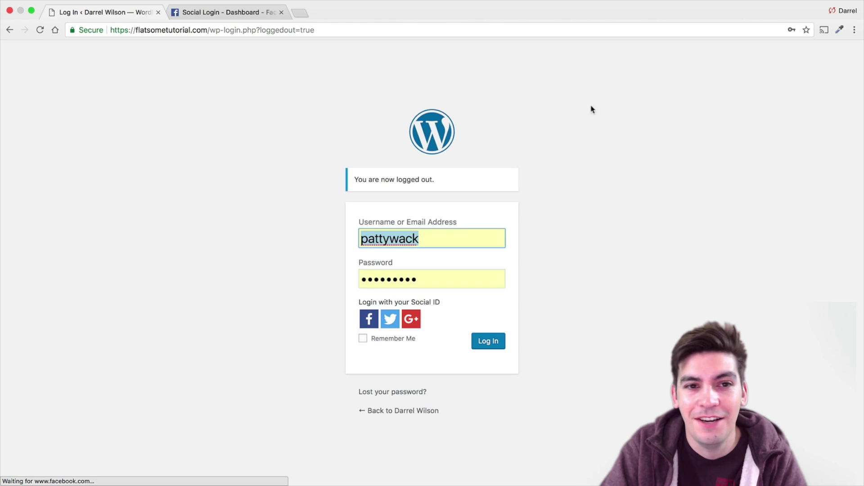
- Load flatsometutorial.com and sign in via SIGN UP to reach the My Account dashboard
{"action": "left_click", "coordinate": [211, 30]}
{"action": "type", "text": "flat"}
{"action": "key", "text": "Return"}
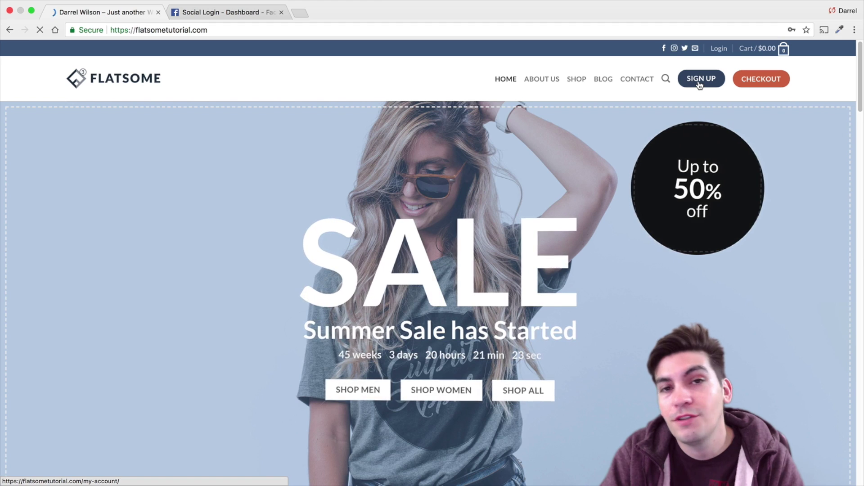
{"action": "left_click", "coordinate": [700, 85]}
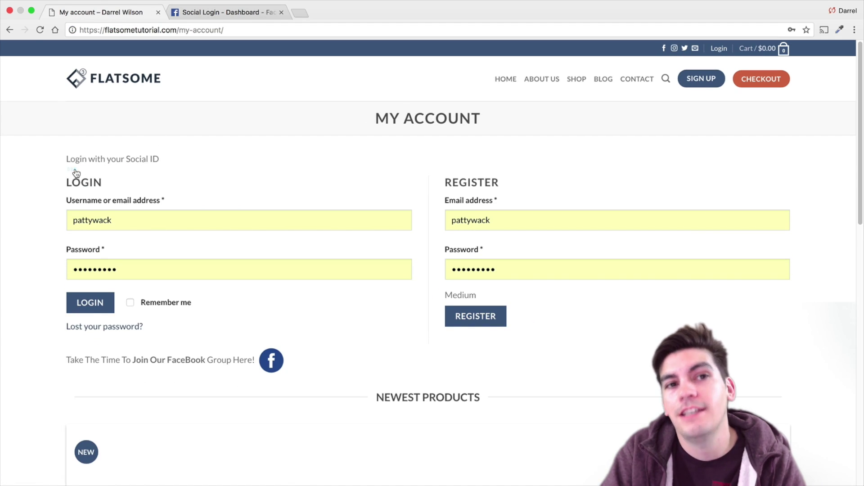
- Browse the Social Login app's Settings, App Review, Roles and Dashboard pages, ending on Settings > Basic
{"action": "left_click", "coordinate": [228, 12]}
{"action": "scroll", "coordinate": [346, 268], "scroll_direction": "down", "scroll_amount": 1}
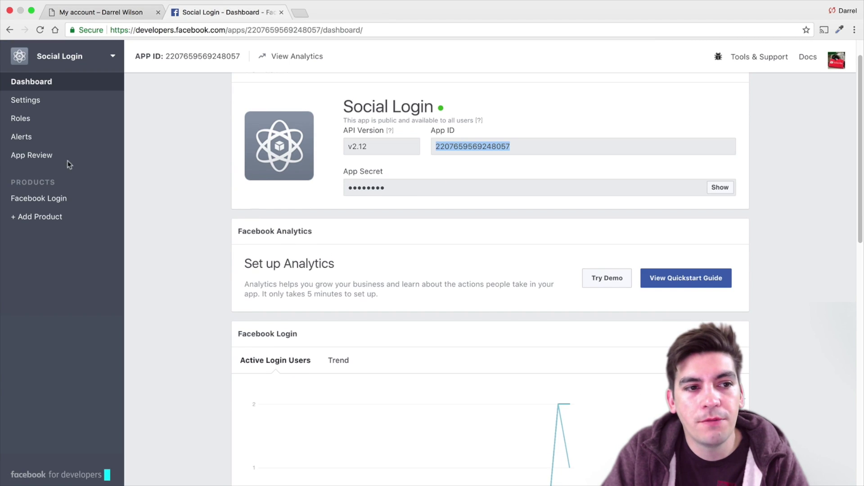
{"action": "left_click", "coordinate": [45, 101]}
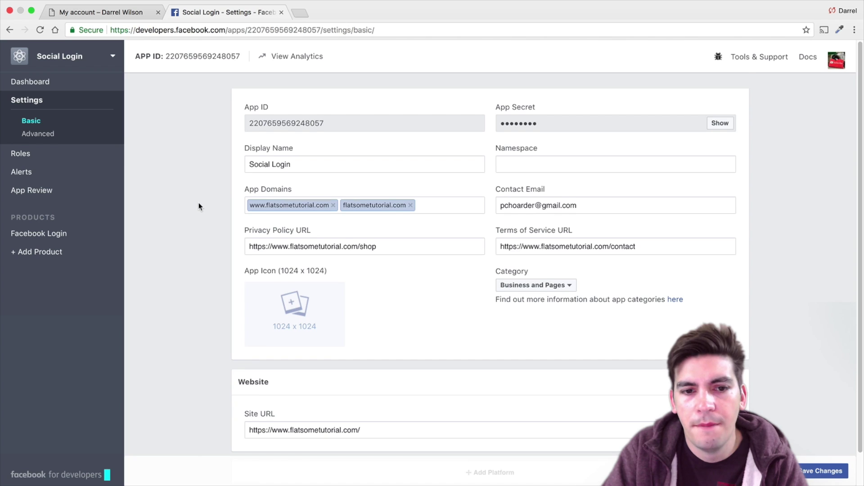
{"action": "scroll", "coordinate": [199, 204], "scroll_direction": "down", "scroll_amount": 1}
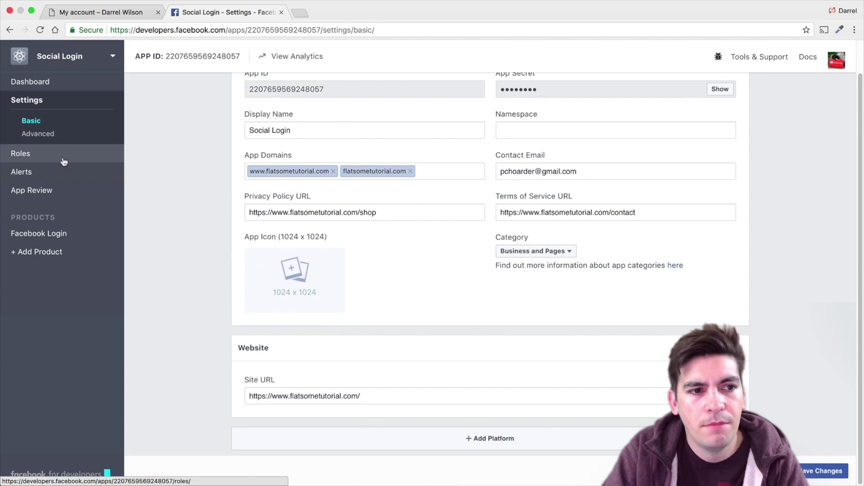
{"action": "left_click", "coordinate": [54, 192]}
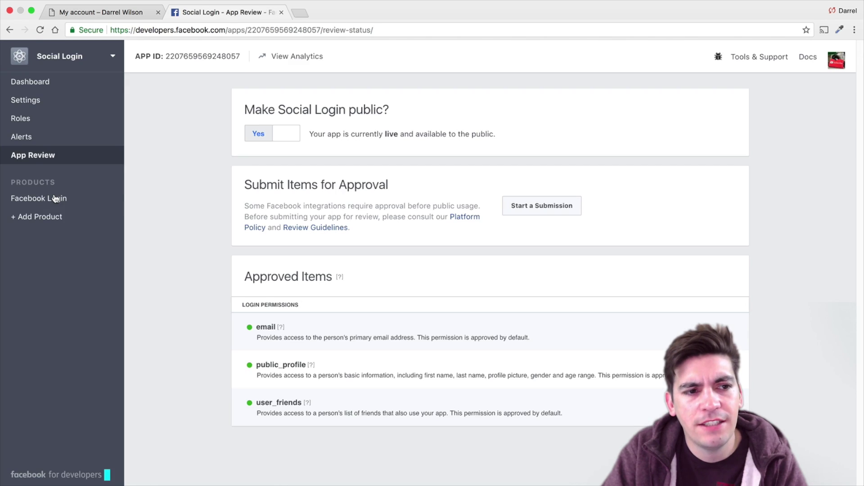
{"action": "left_click", "coordinate": [54, 120]}
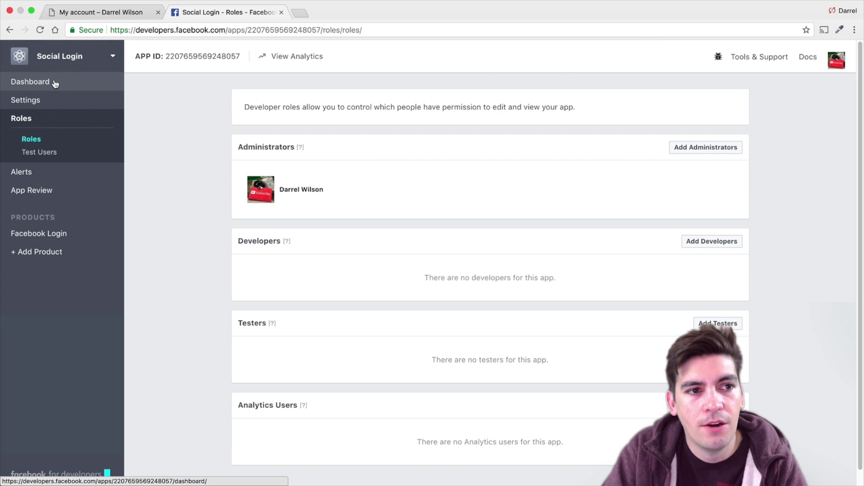
{"action": "left_click", "coordinate": [54, 83]}
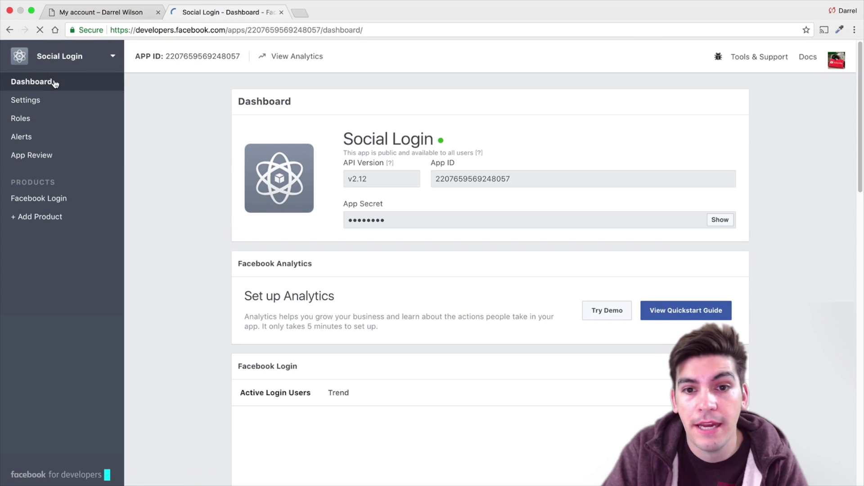
{"action": "scroll", "coordinate": [115, 176], "scroll_direction": "down", "scroll_amount": 12}
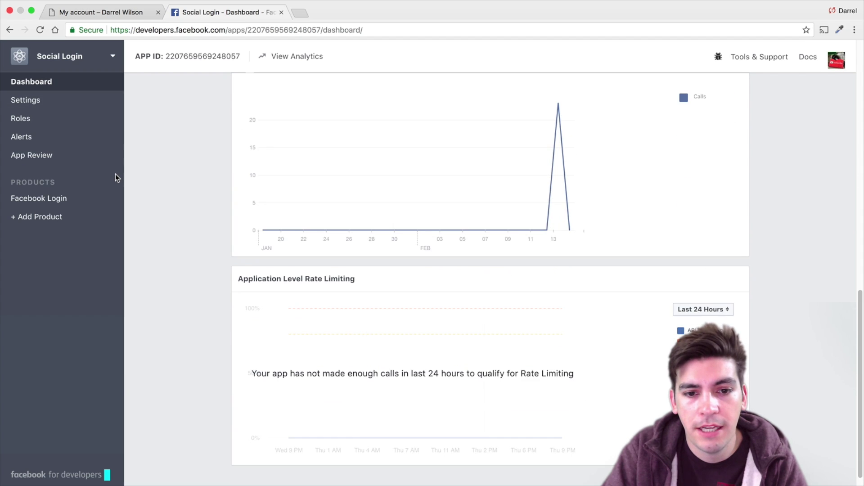
{"action": "scroll", "coordinate": [116, 173], "scroll_direction": "up", "scroll_amount": 9}
{"action": "left_click", "coordinate": [80, 119]}
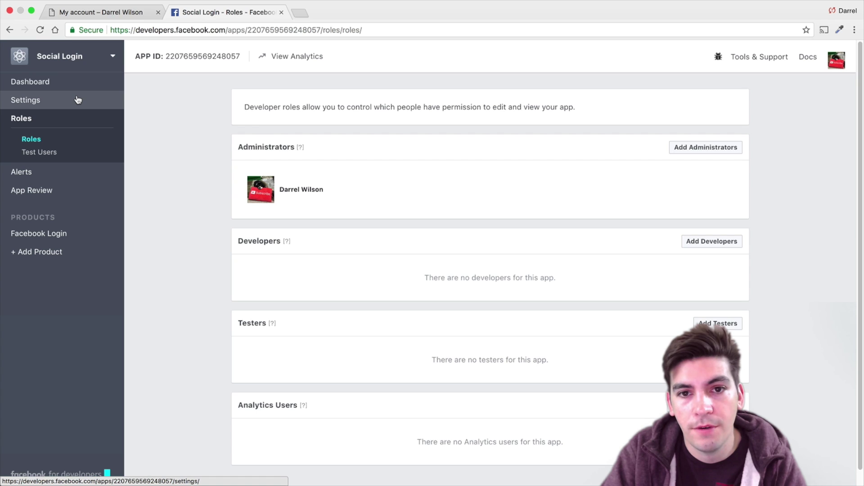
{"action": "left_click", "coordinate": [78, 100]}
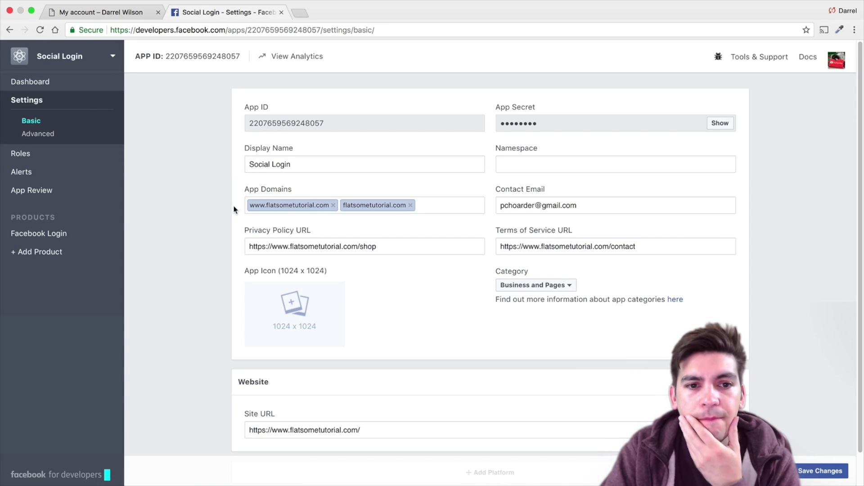
{"action": "scroll", "coordinate": [253, 241], "scroll_direction": "down", "scroll_amount": 2}
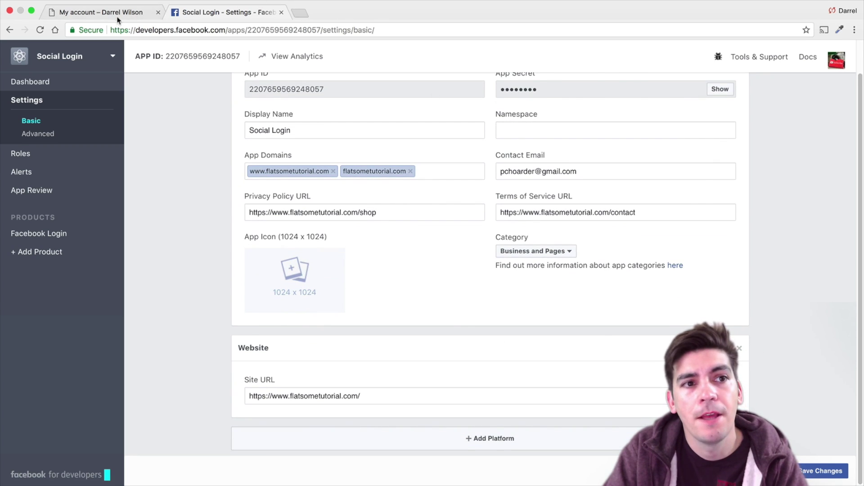
- Scroll the storefront to Latest Products on Sale and open the $25.00 Naya Bikini product
{"action": "left_click", "coordinate": [101, 12]}
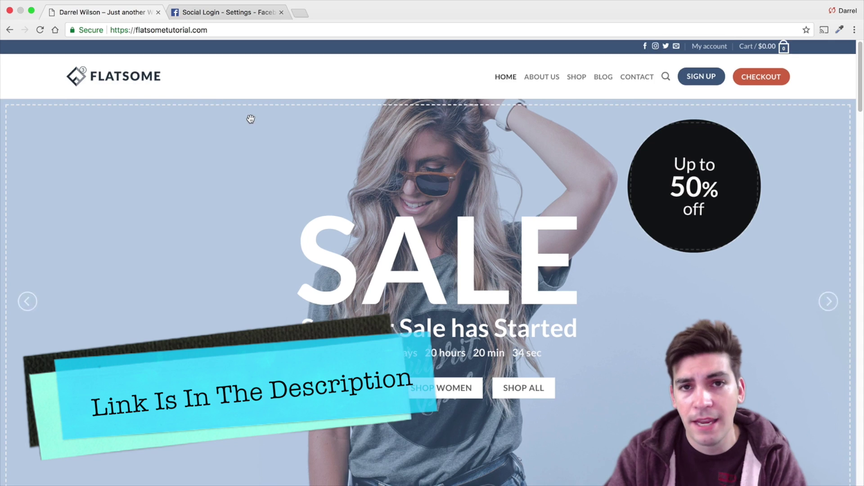
{"action": "scroll", "coordinate": [253, 141], "scroll_direction": "down", "scroll_amount": 5}
{"action": "scroll", "coordinate": [253, 144], "scroll_direction": "down", "scroll_amount": 8}
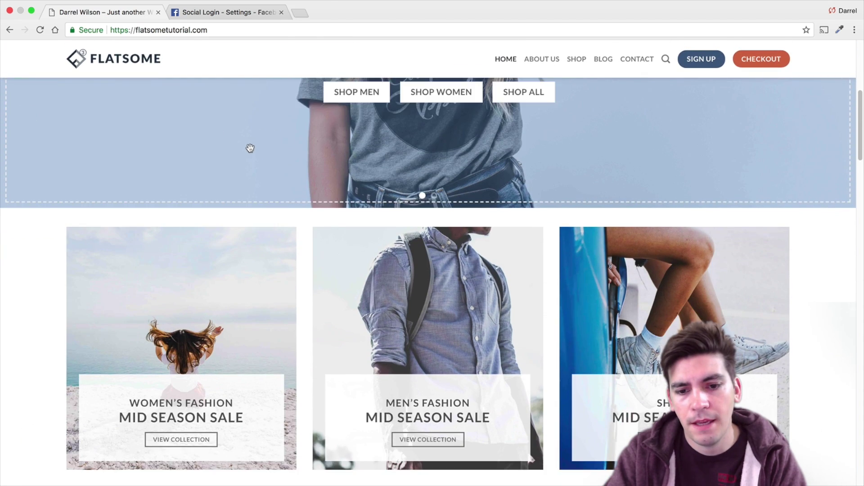
{"action": "scroll", "coordinate": [247, 153], "scroll_direction": "down", "scroll_amount": 2}
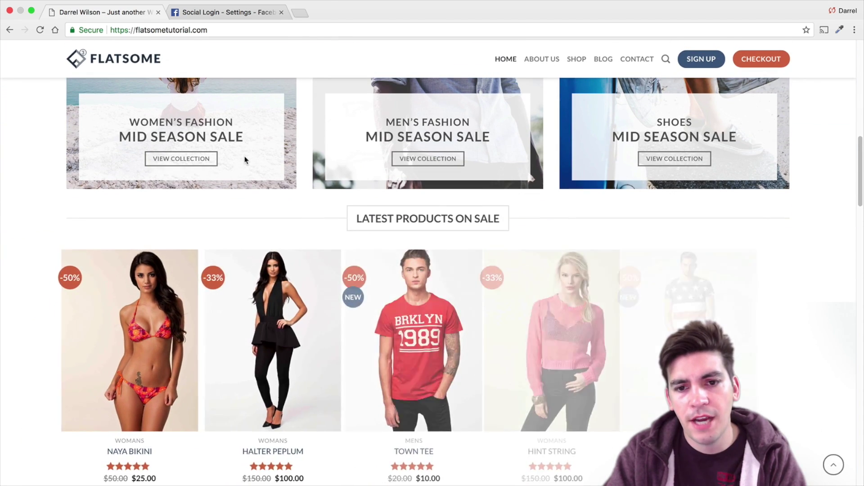
{"action": "scroll", "coordinate": [246, 160], "scroll_direction": "down", "scroll_amount": 2}
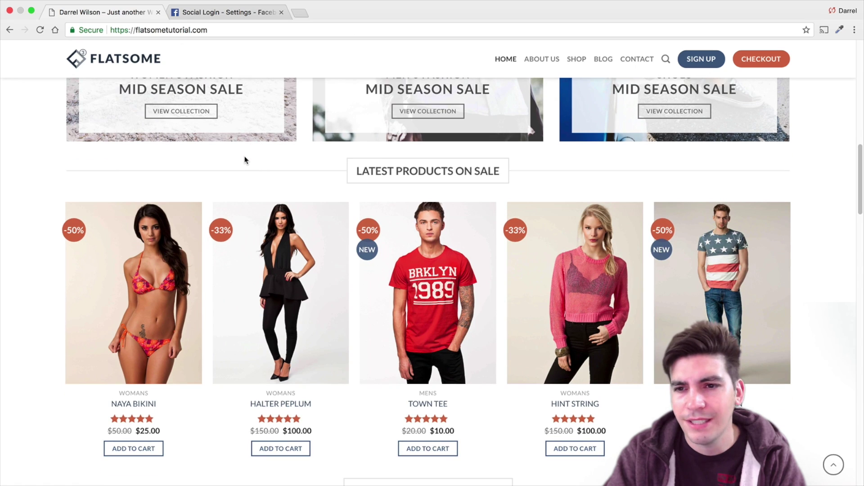
{"action": "scroll", "coordinate": [246, 161], "scroll_direction": "down", "scroll_amount": 1}
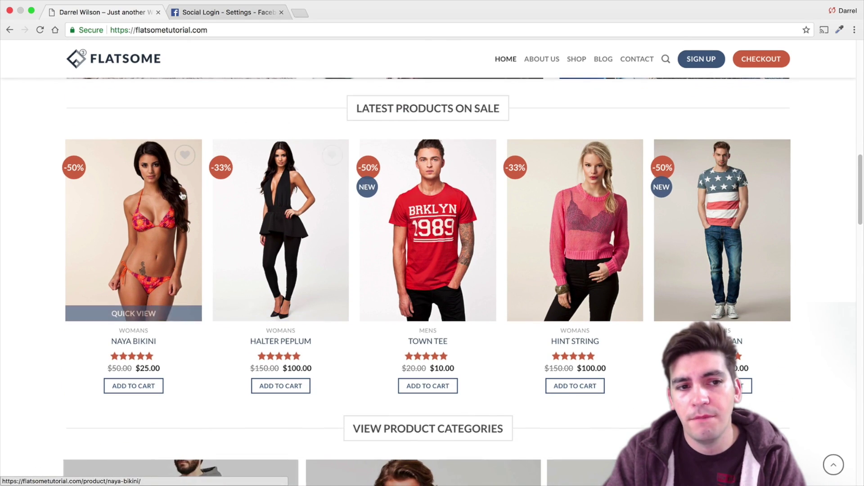
{"action": "left_click", "coordinate": [165, 184]}
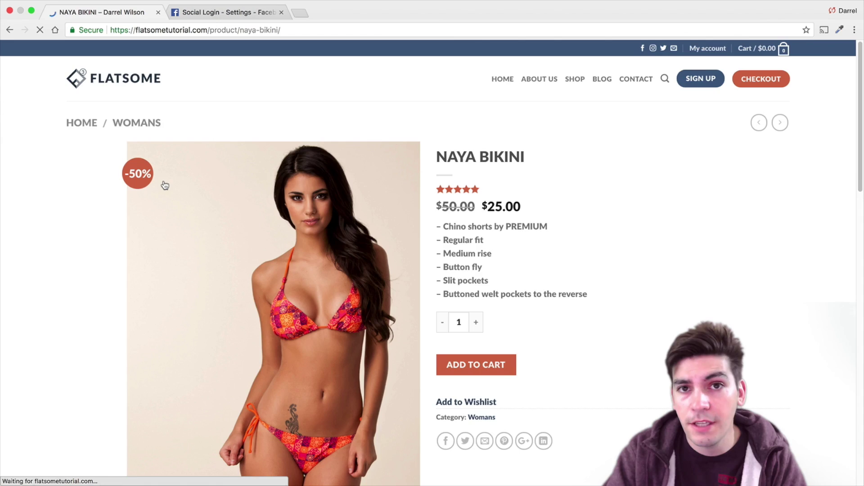
{"action": "scroll", "coordinate": [198, 207], "scroll_direction": "down", "scroll_amount": 2}
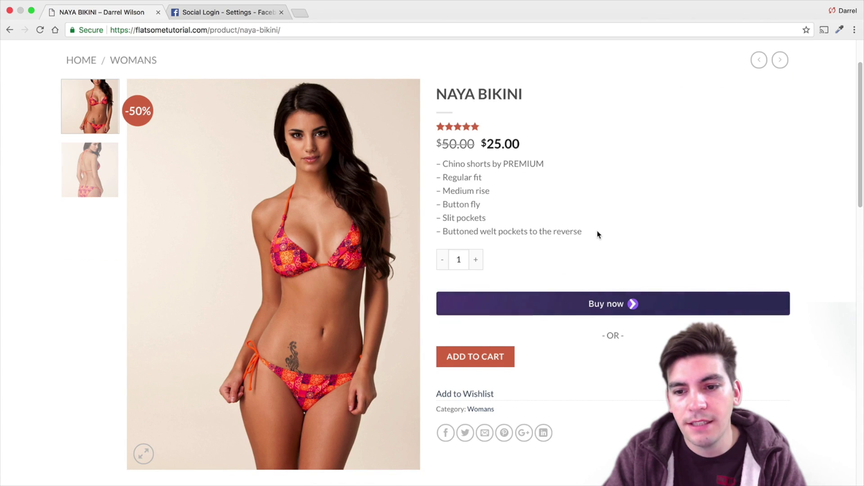
{"action": "scroll", "coordinate": [596, 233], "scroll_direction": "up", "scroll_amount": 3}
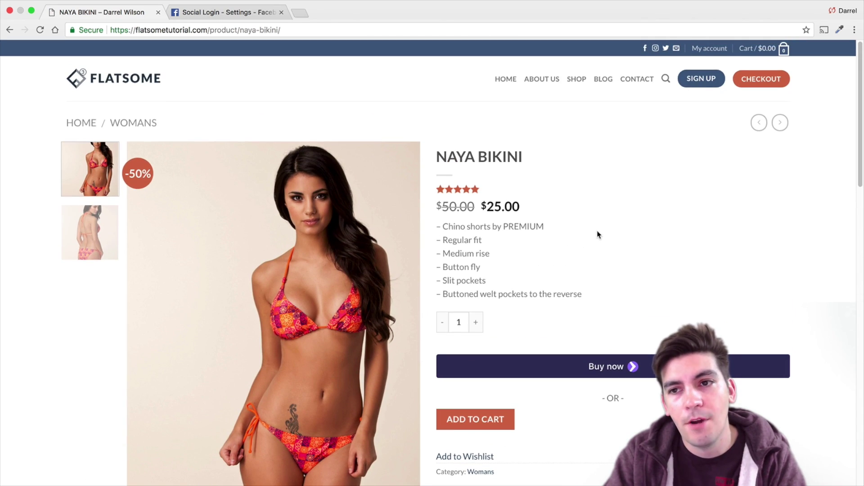